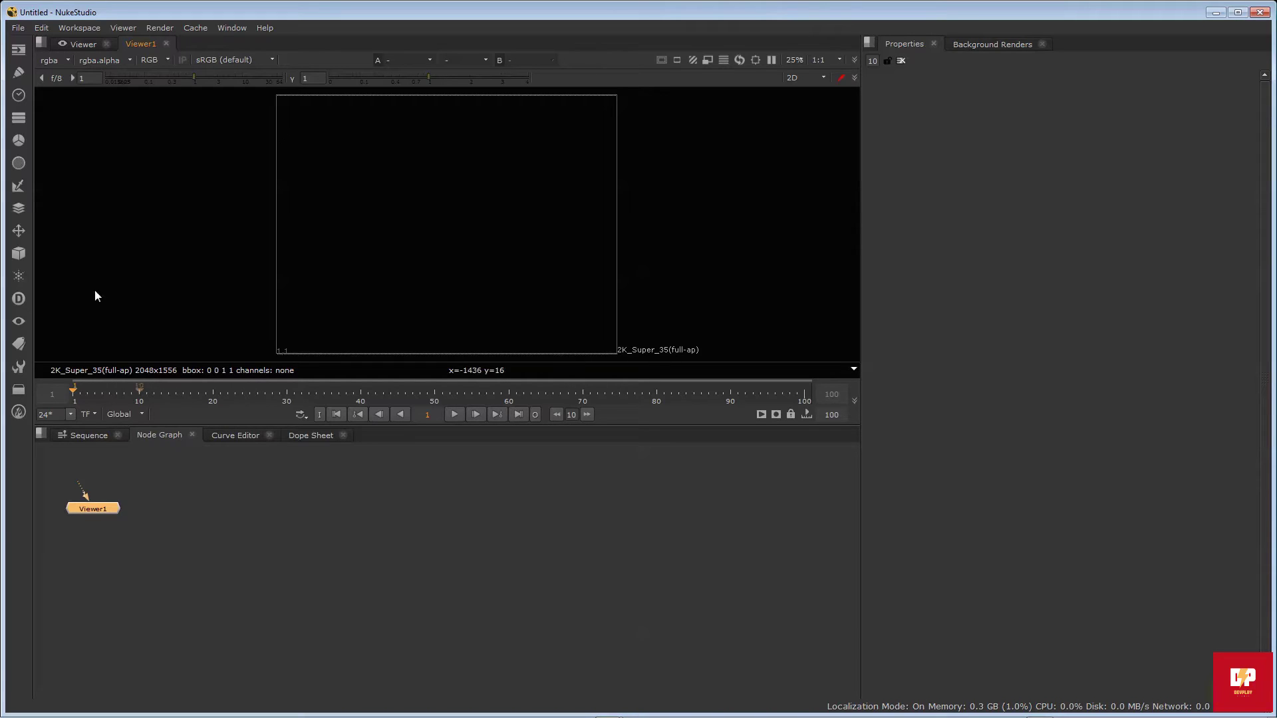
# Reposition the Viewer node and add a Read node above it that loads A021_C009_03241B_001.R3D from the A021_C009_03241B.RDC folder
pyautogui.moveTo(94, 503); pyautogui.dragTo(333, 600)
pyautogui.click(370, 526)
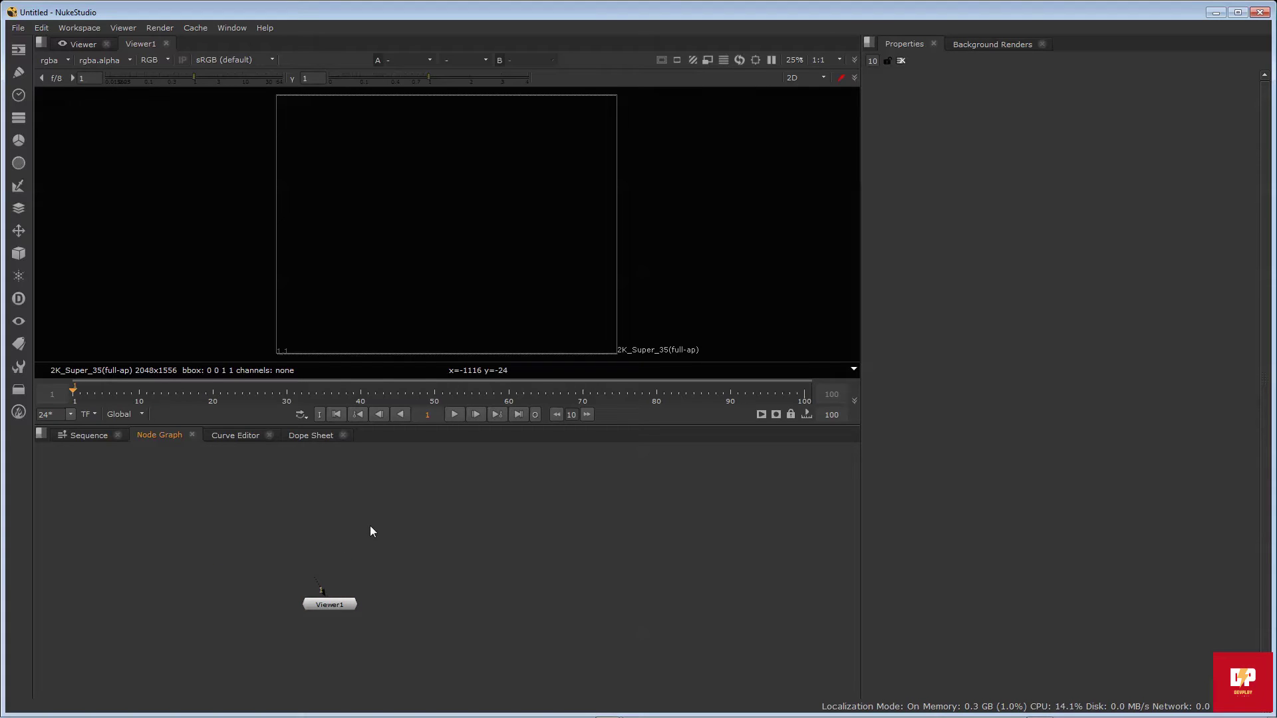
pyautogui.press('Tab')
pyautogui.write('read')
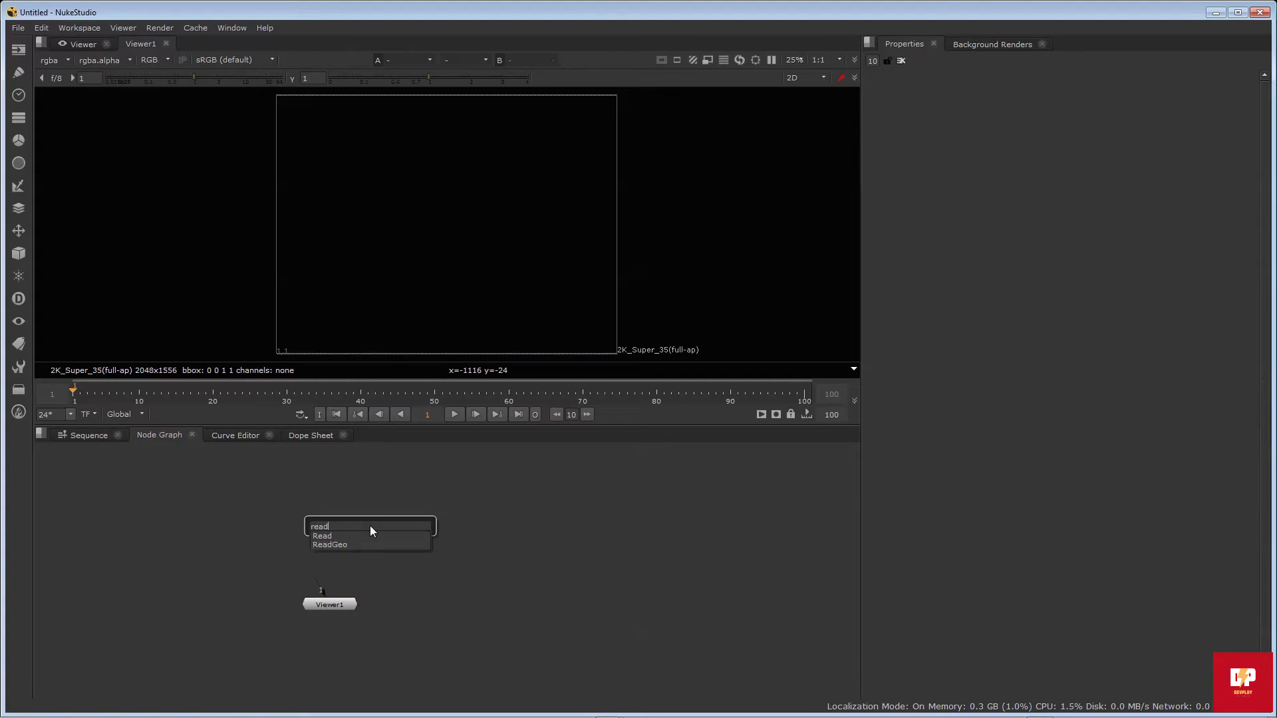
pyautogui.press('Return')
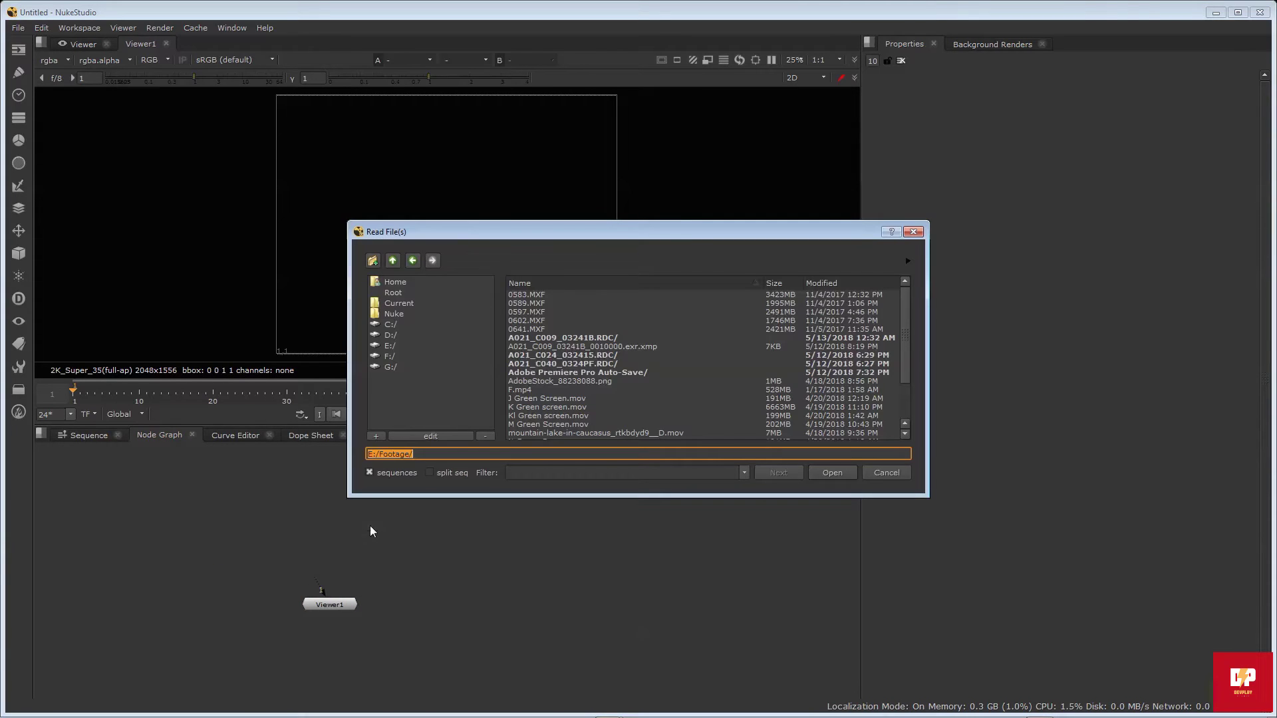
pyautogui.click(561, 297)
pyautogui.doubleClick(591, 338)
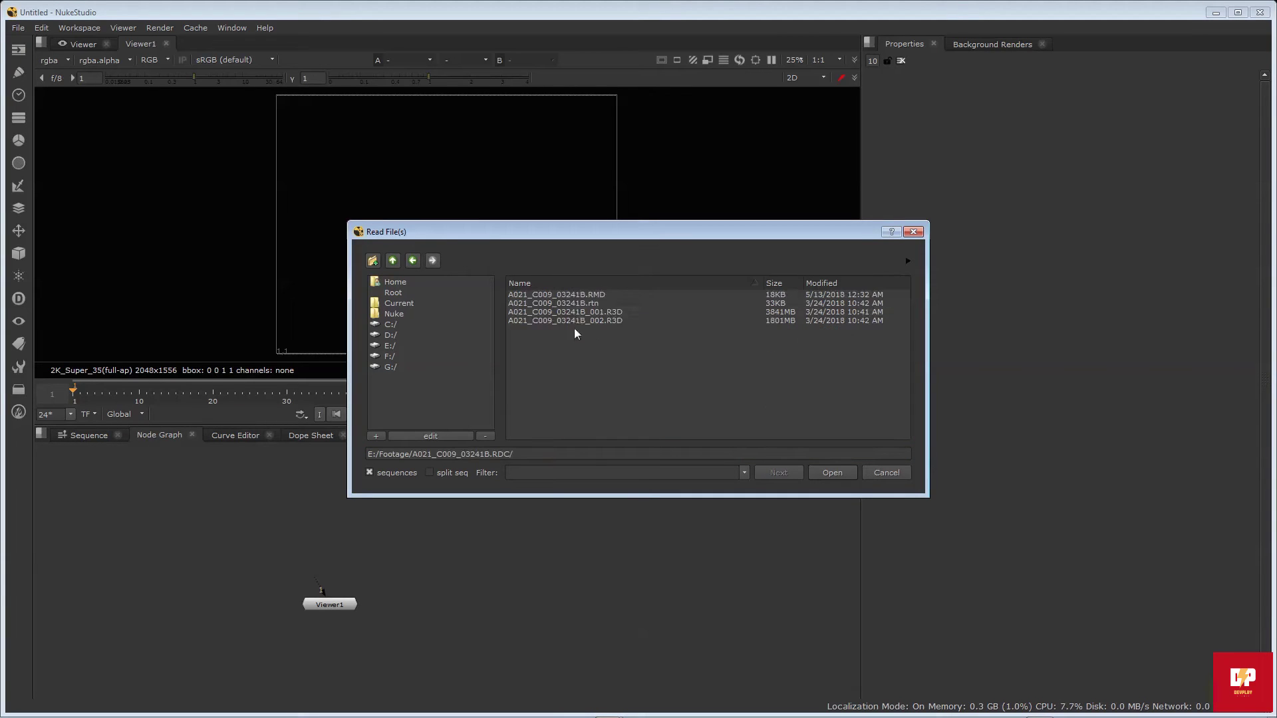
pyautogui.click(580, 312)
pyautogui.click(832, 473)
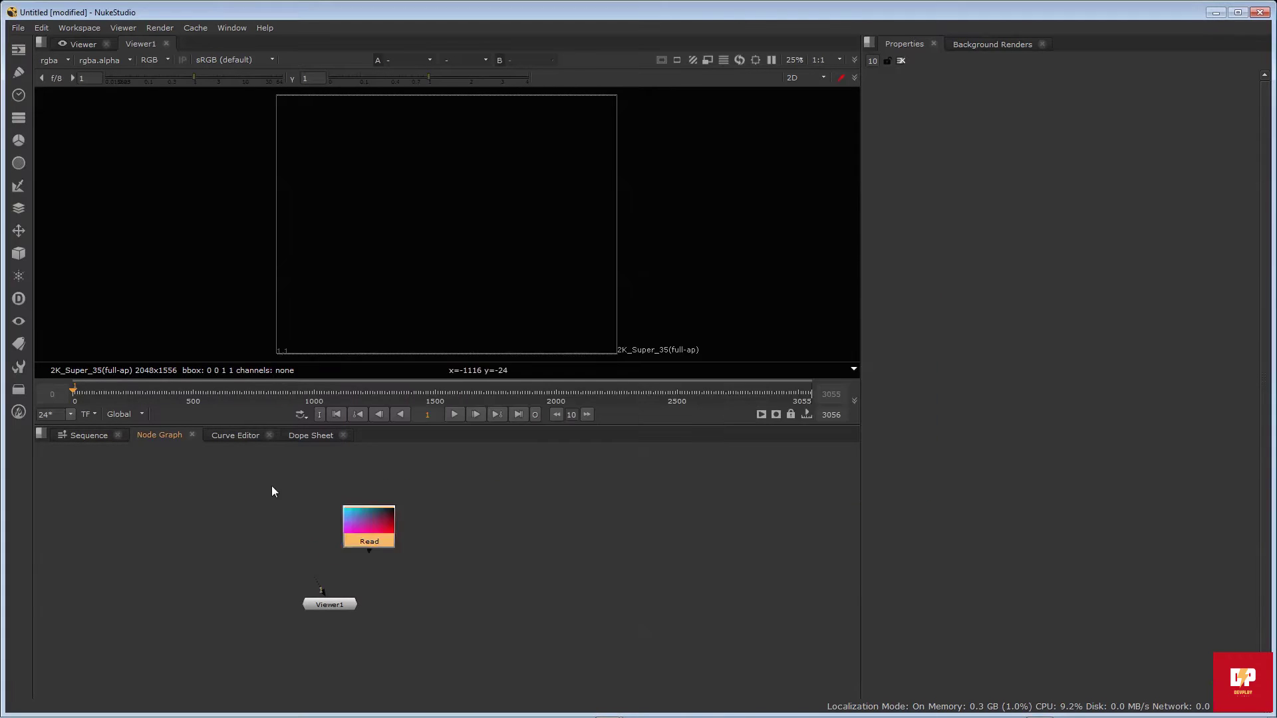
pyautogui.moveTo(321, 524); pyautogui.dragTo(165, 496)
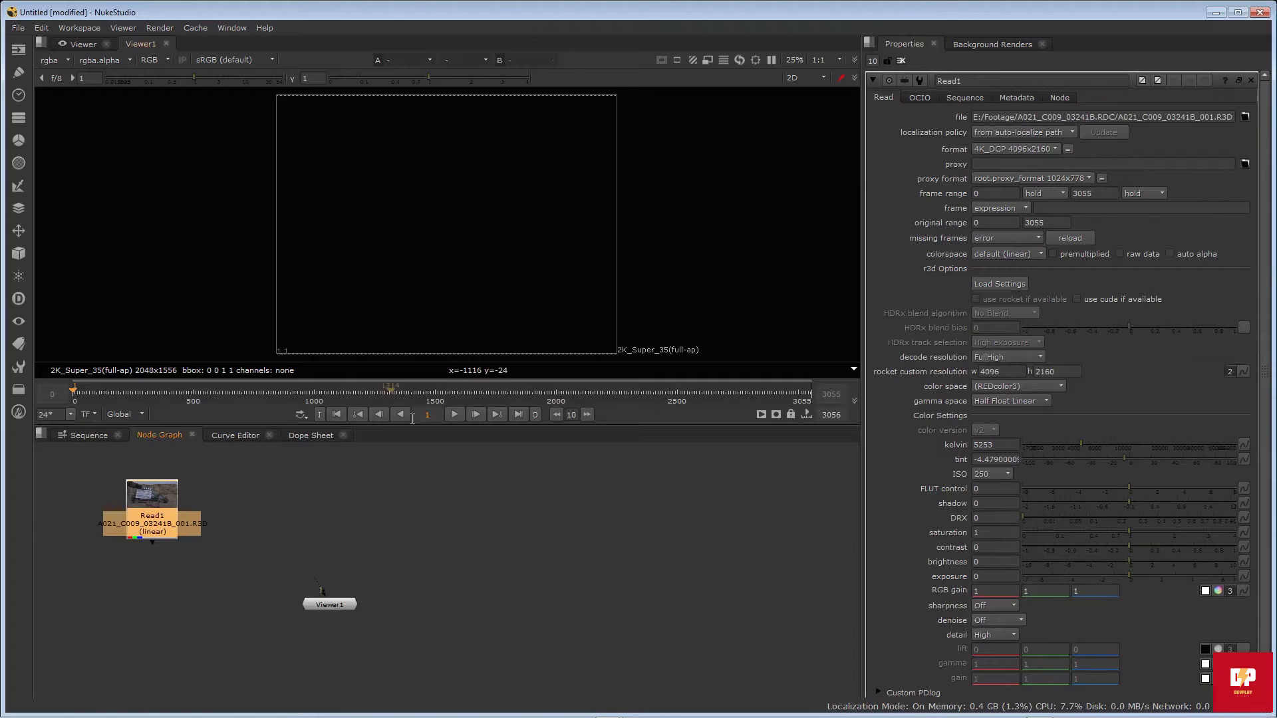
# Go to frame 2227 and display the R3D clip on viewer input 1
pyautogui.write('2227')
pyautogui.press('Return')
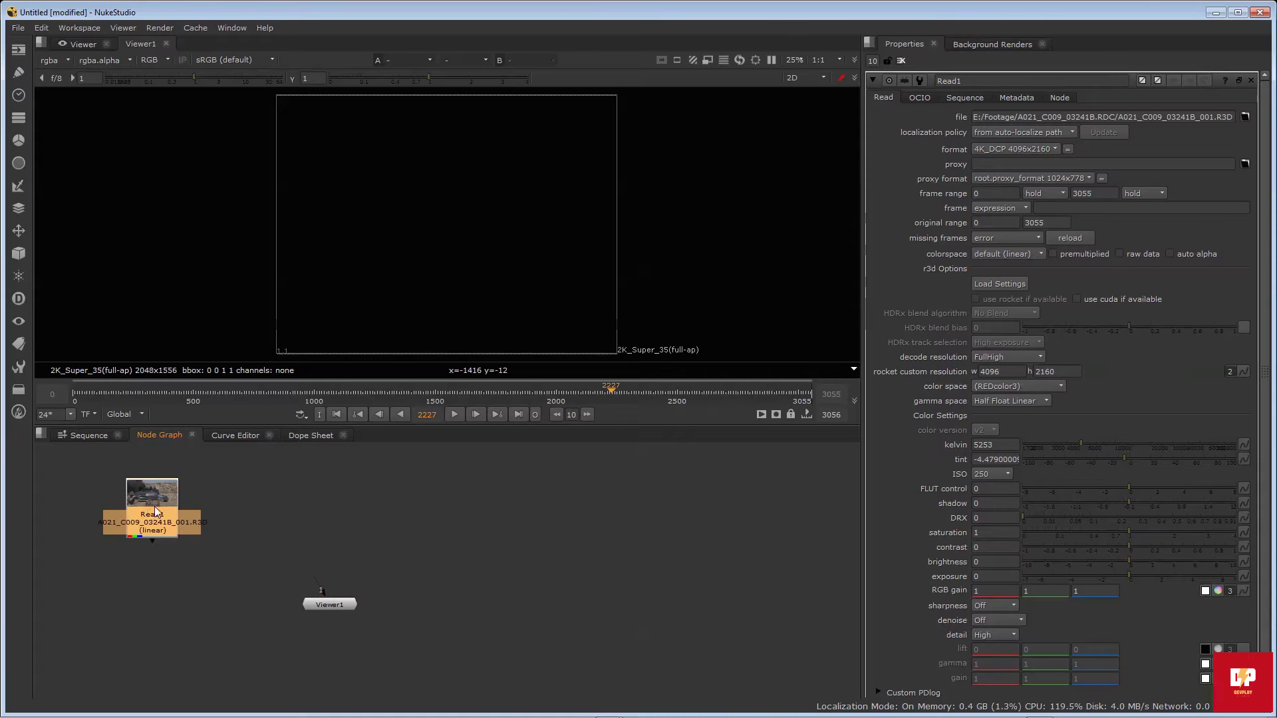
pyautogui.press('1')
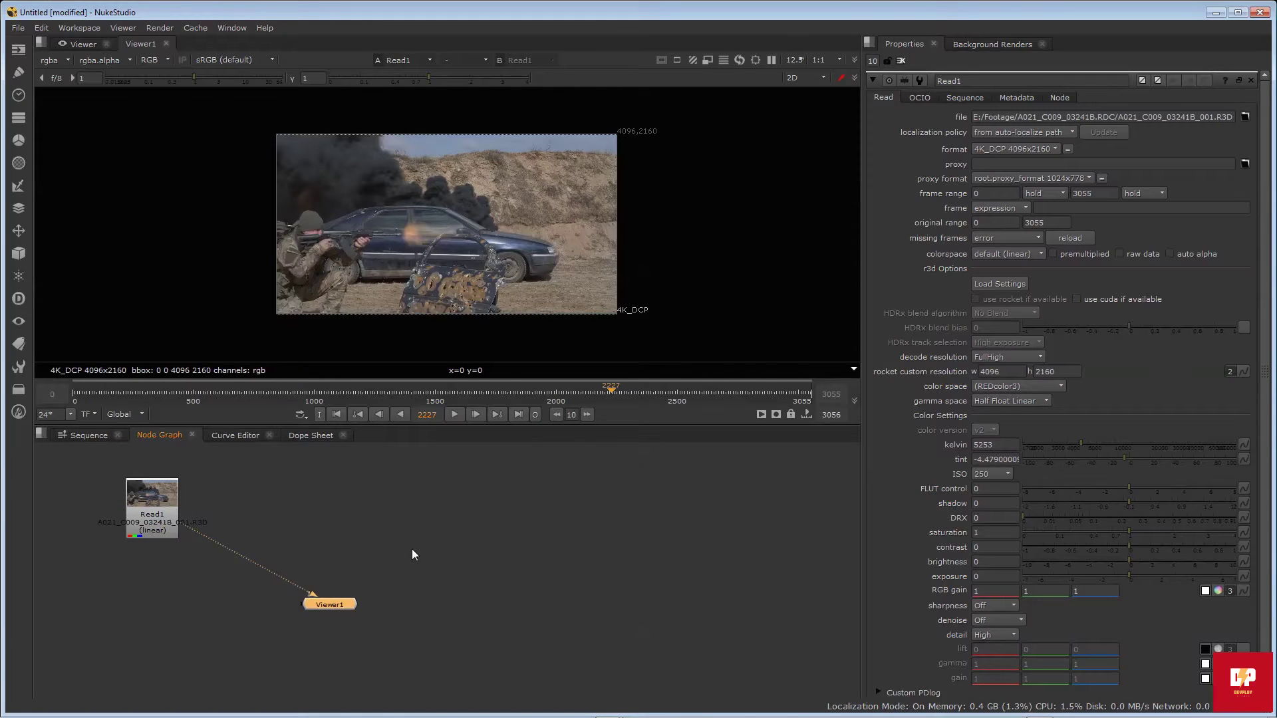
pyautogui.scroll(-2, 374, 209)
pyautogui.scroll(2, 374, 208)
pyautogui.scroll(-4, 374, 208)
pyautogui.scroll(4, 374, 212)
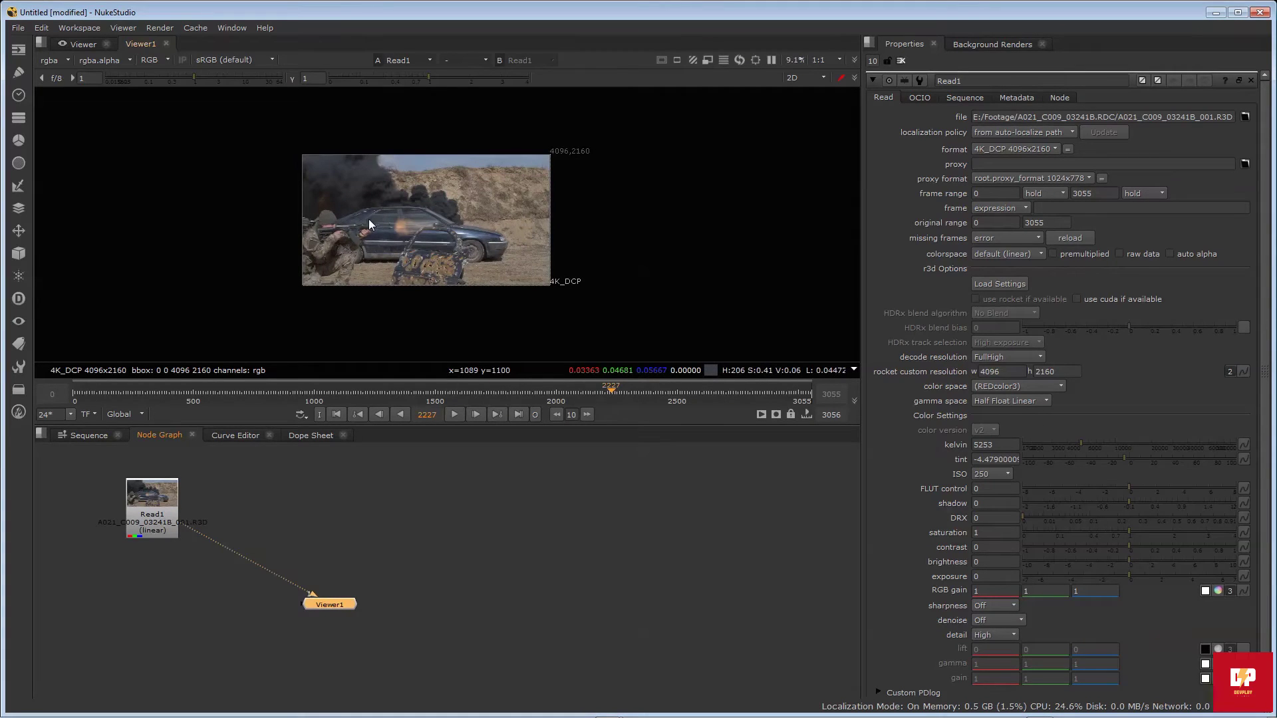
pyautogui.scroll(3, 369, 224)
pyautogui.scroll(-1, 369, 220)
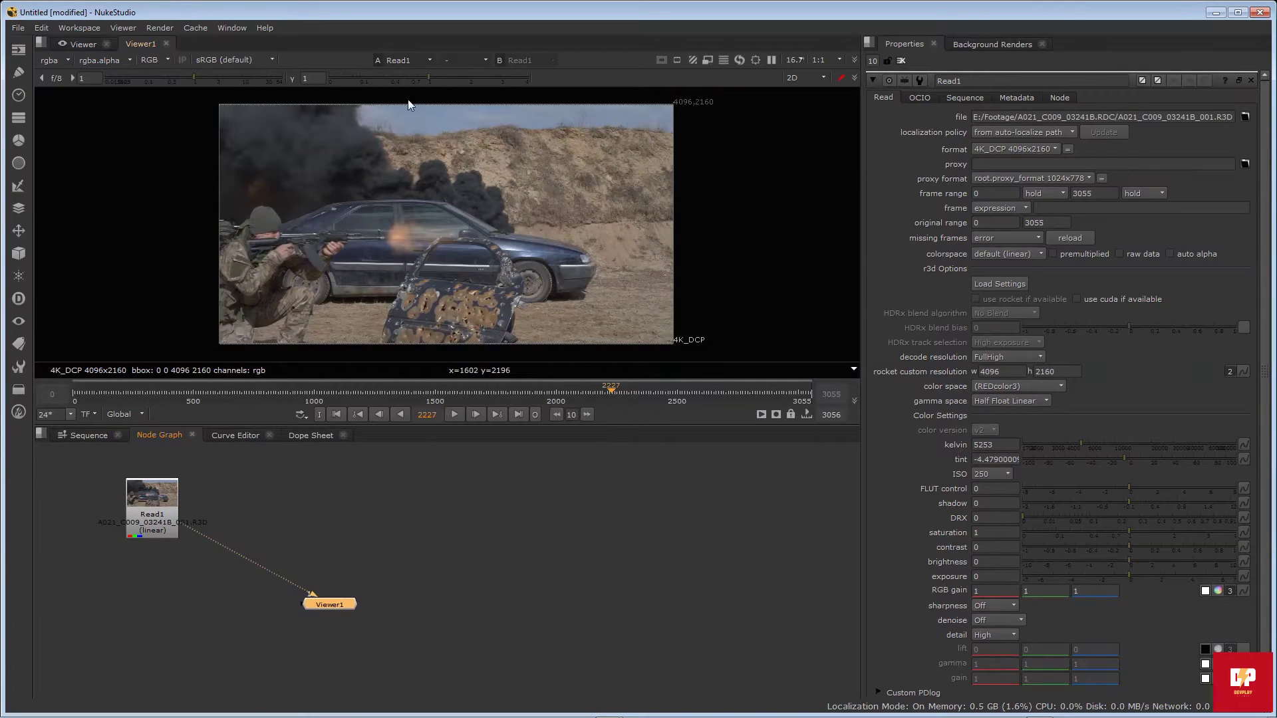
pyautogui.scroll(1, 345, 356)
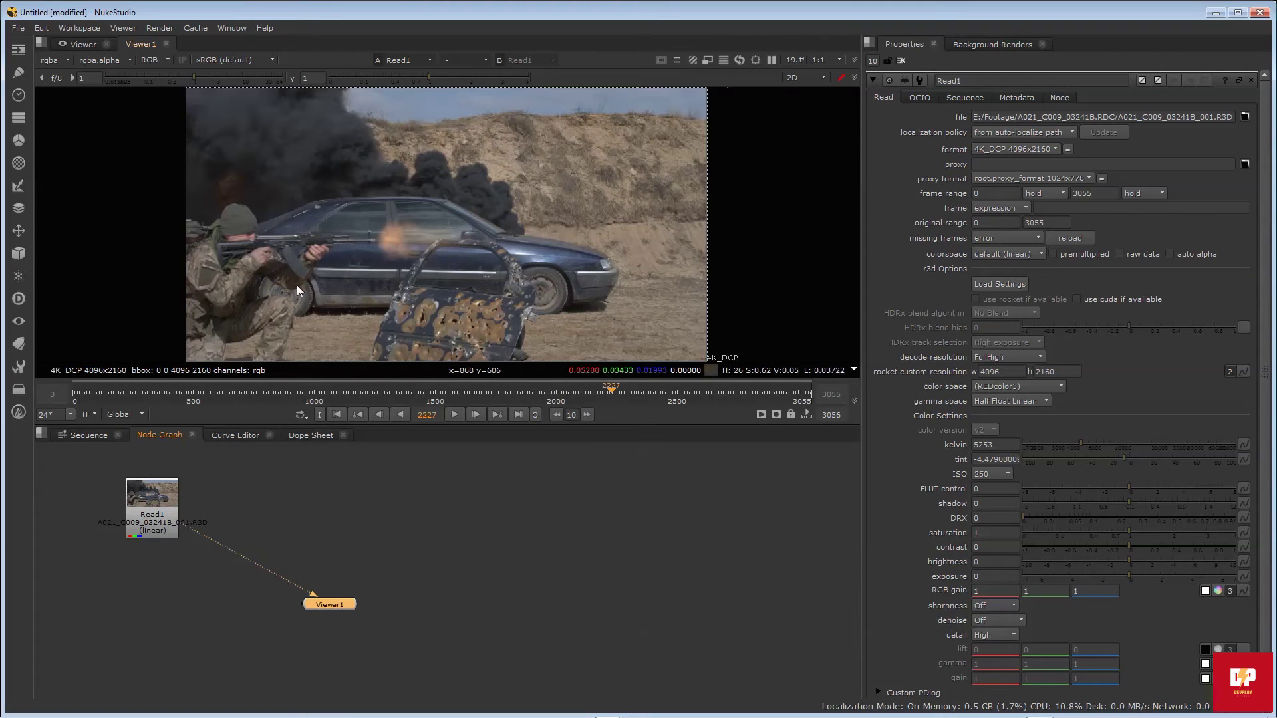
# Rearrange the node graph so the Viewer node sits just below the R3D clip's Read node
pyautogui.click(154, 500)
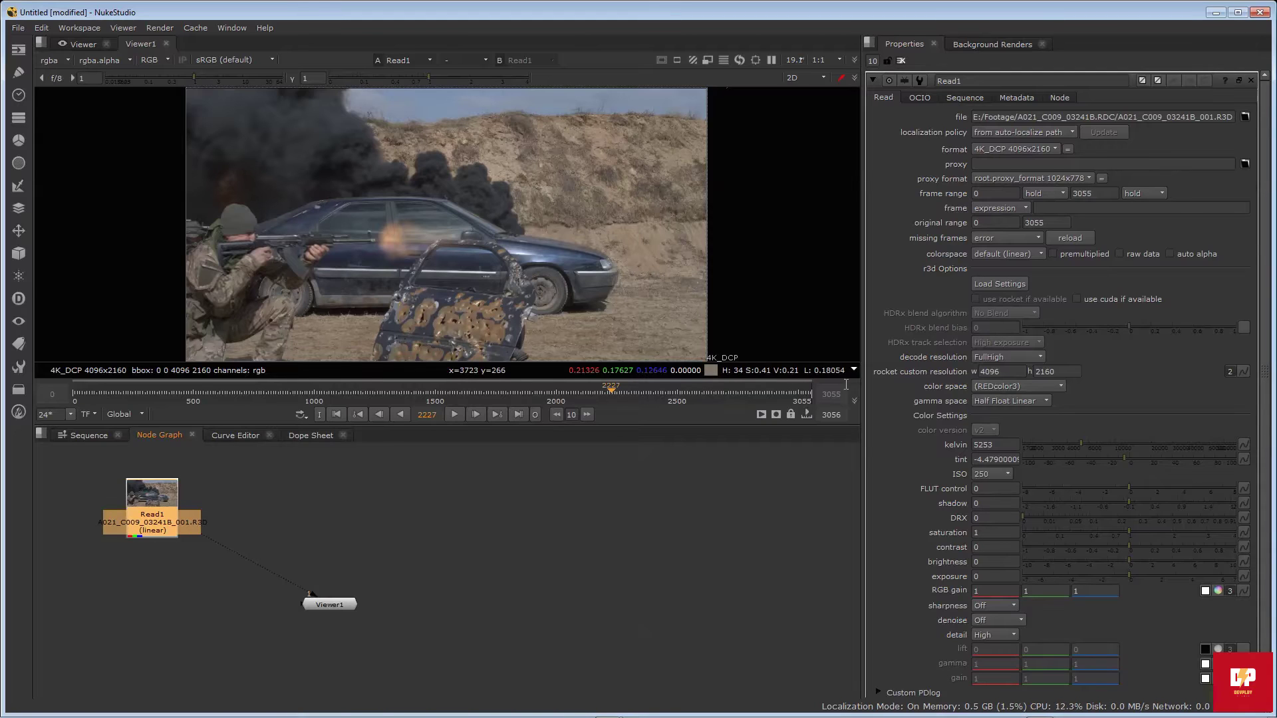
pyautogui.scroll(-2, 1046, 416)
pyautogui.scroll(2, 1045, 417)
pyautogui.moveTo(135, 512)
pyautogui.mouseDown()
pyautogui.moveTo(177, 473)
pyautogui.moveTo(128, 504)
pyautogui.mouseUp()
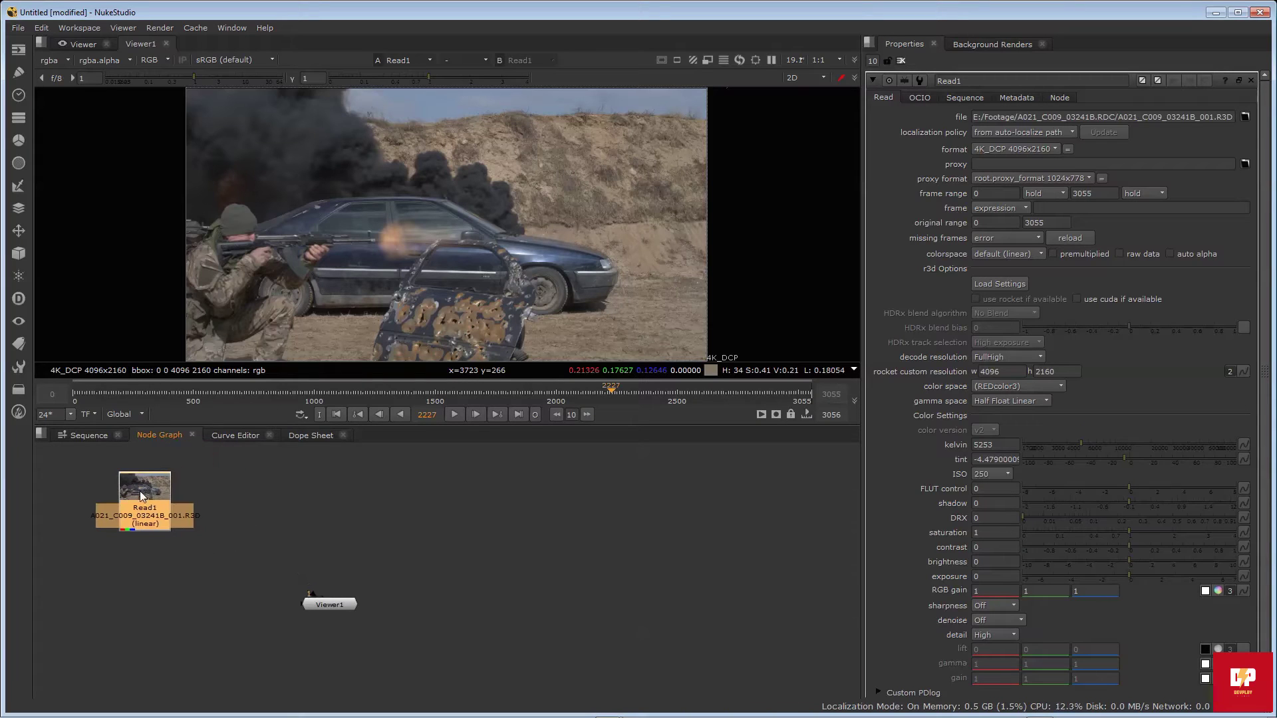
pyautogui.moveTo(319, 607); pyautogui.dragTo(204, 628)
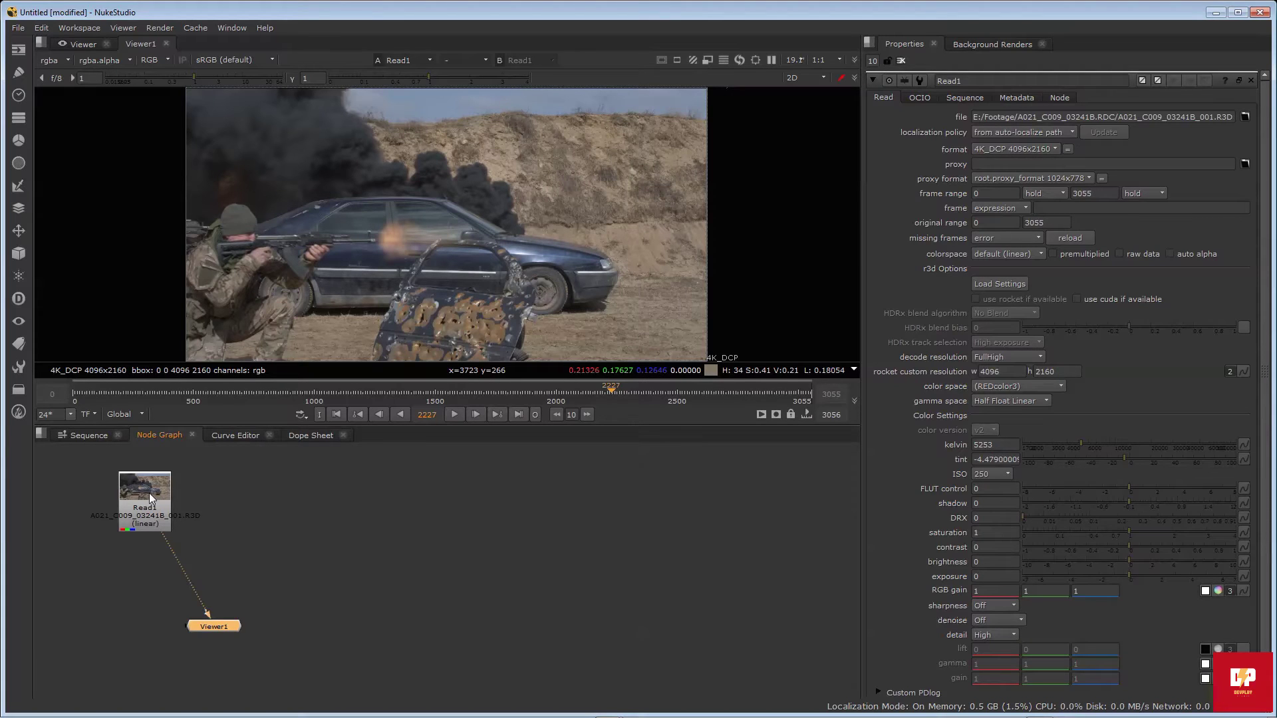
# Add a second Read node that loads 0583.MXF from the Footage folder and connect it to viewer input 2
pyautogui.click(301, 482)
pyautogui.press('Tab')
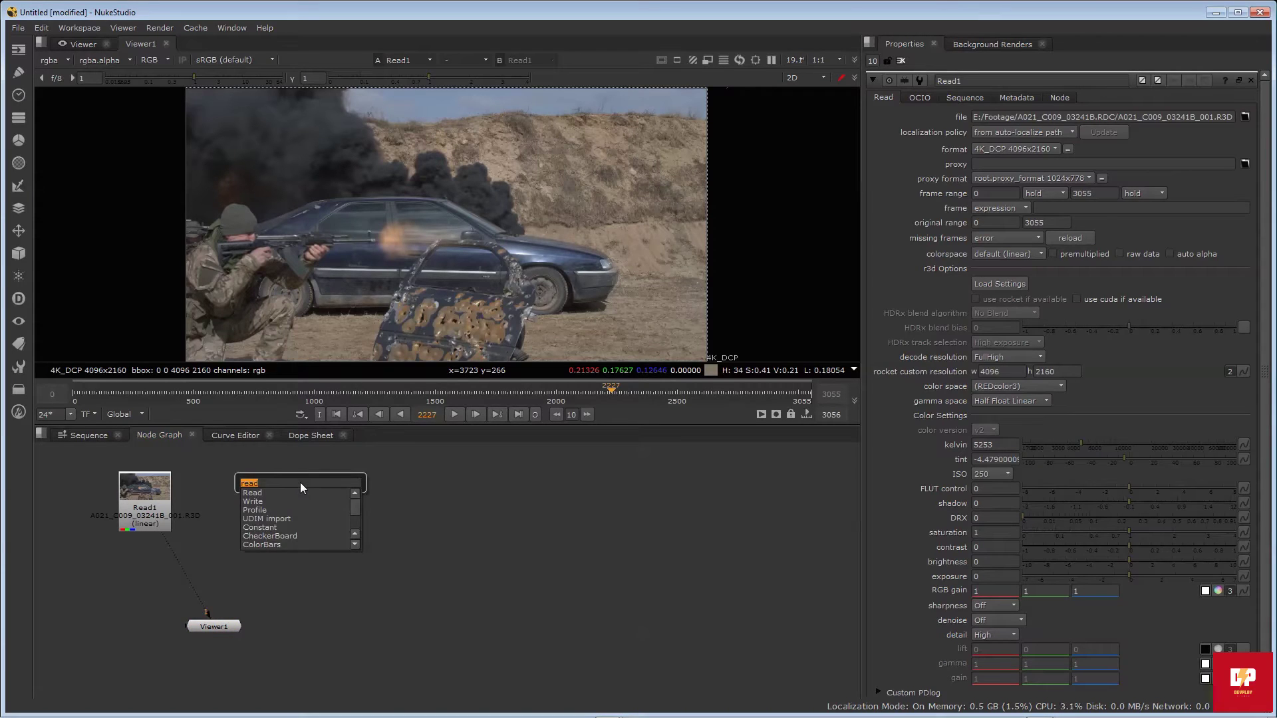
pyautogui.press('Return')
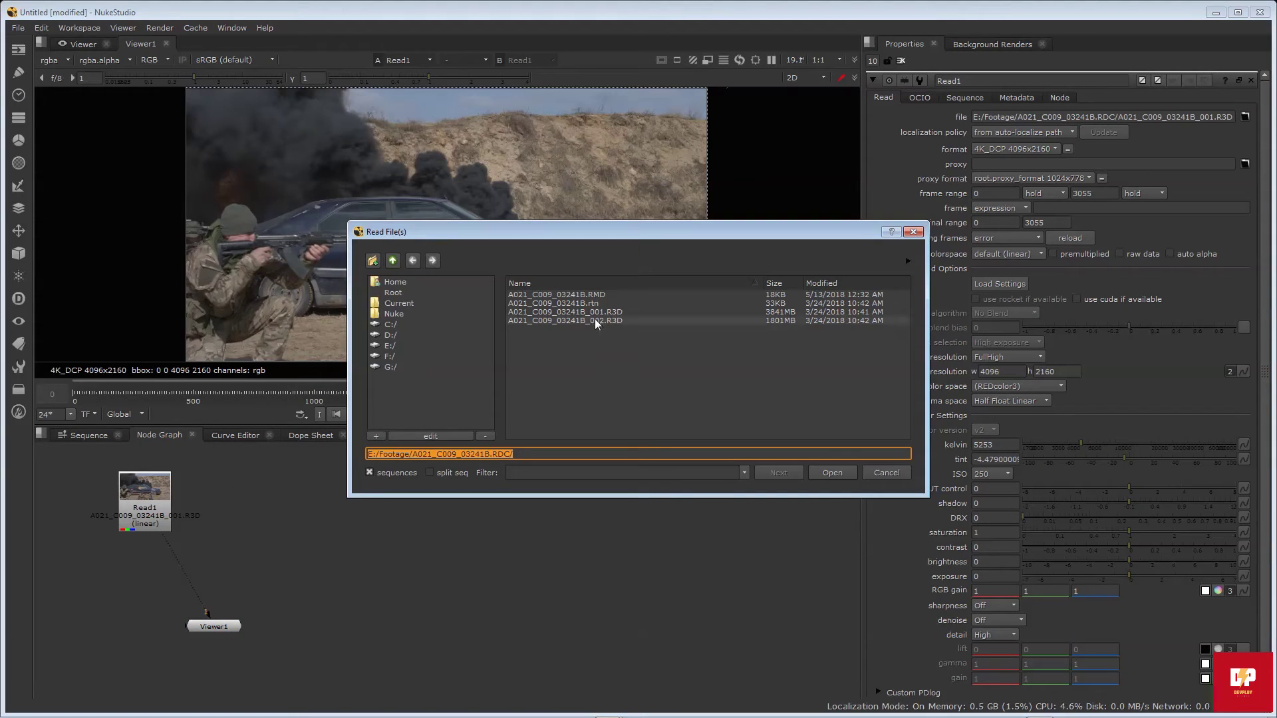
pyautogui.click(392, 260)
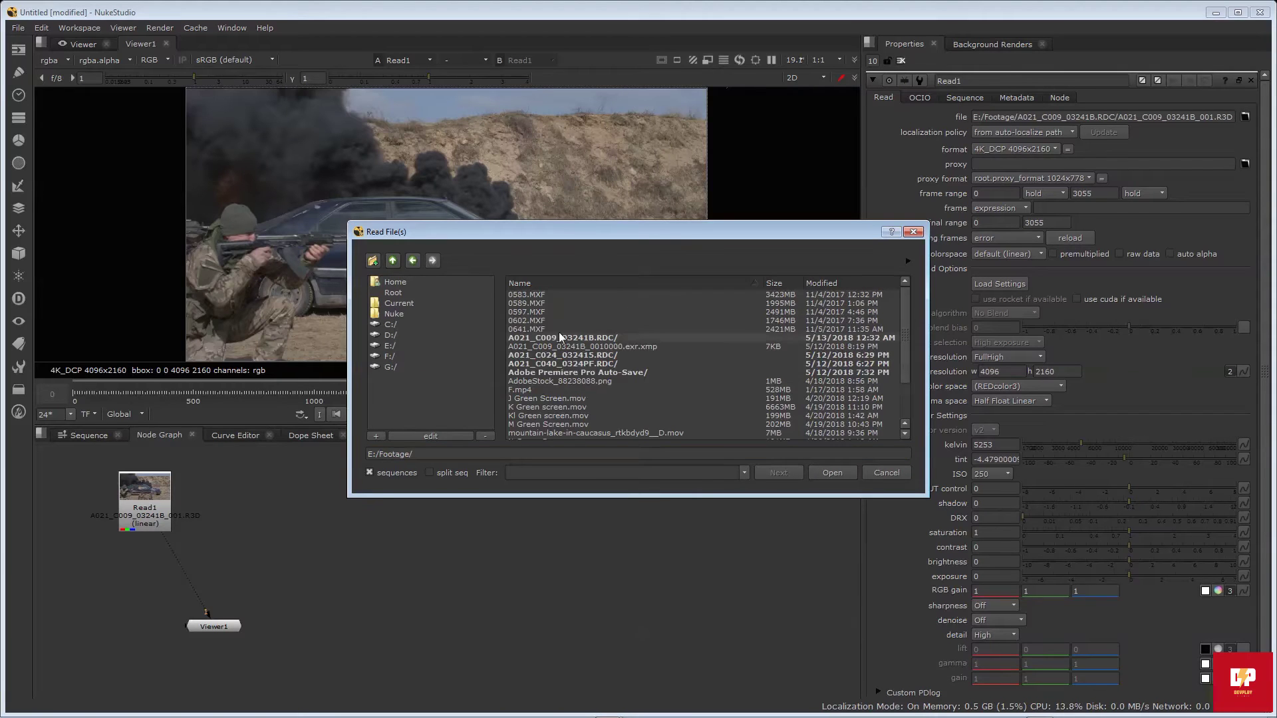
pyautogui.click(545, 312)
pyautogui.click(546, 295)
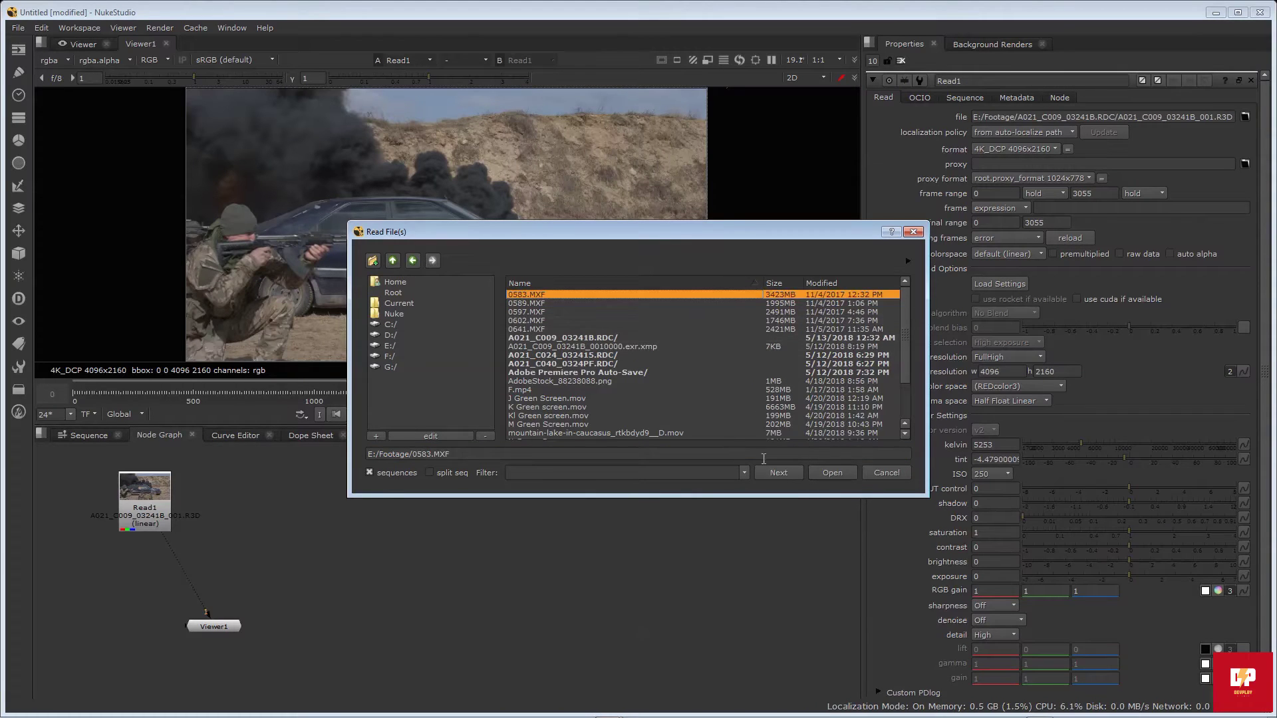
pyautogui.click(819, 475)
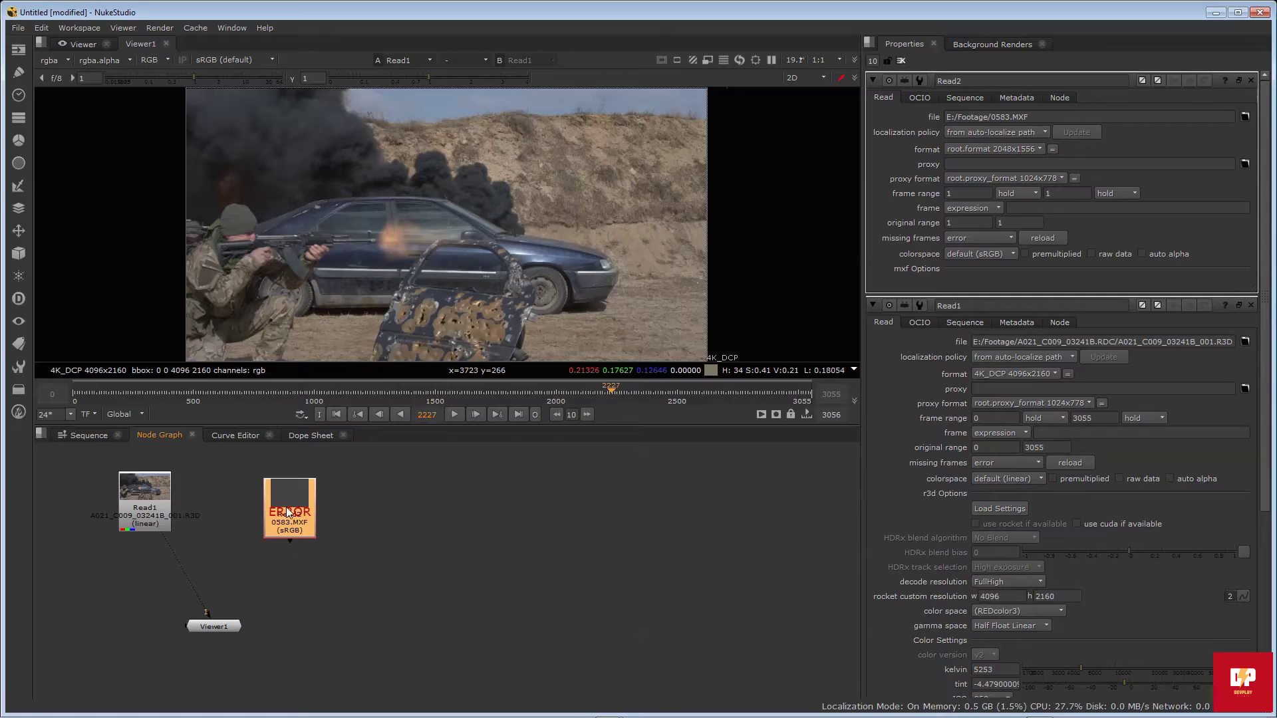
pyautogui.press('2')
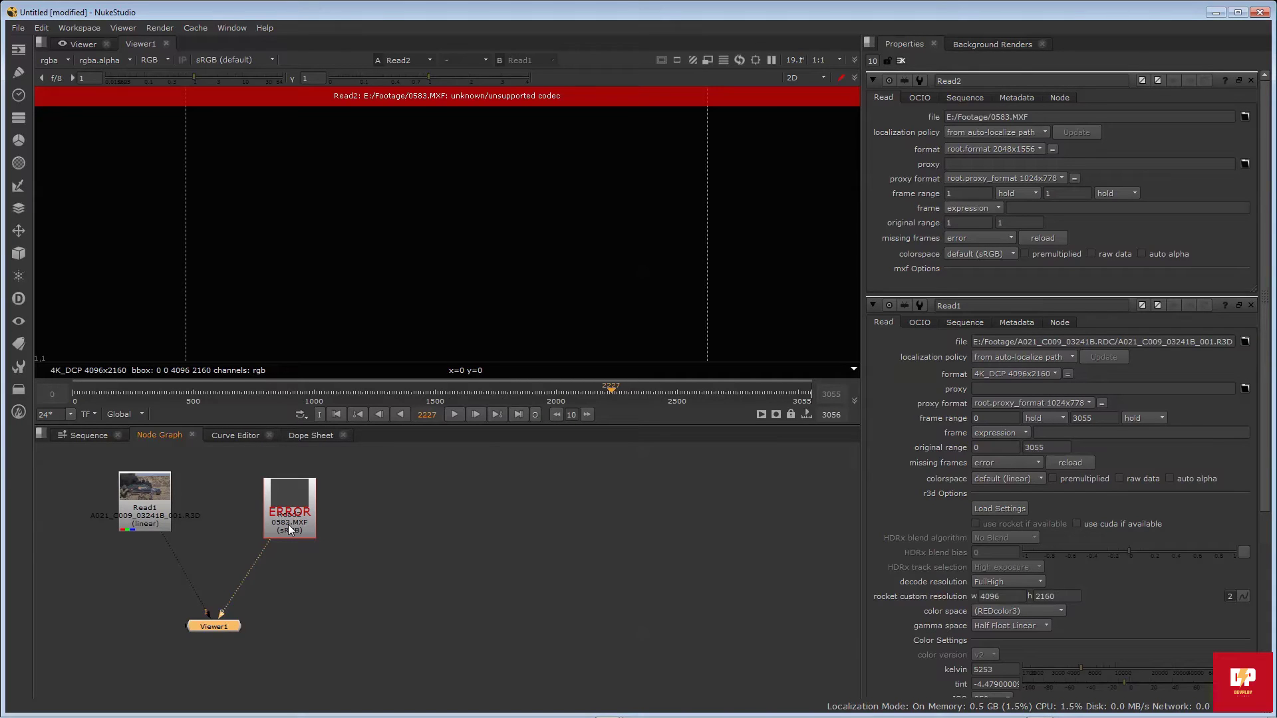
# Add a third Read node that loads J Green Screen.mov and connect it to viewer input 3
pyautogui.click(374, 493)
pyautogui.press('Tab')
pyautogui.press('Return')
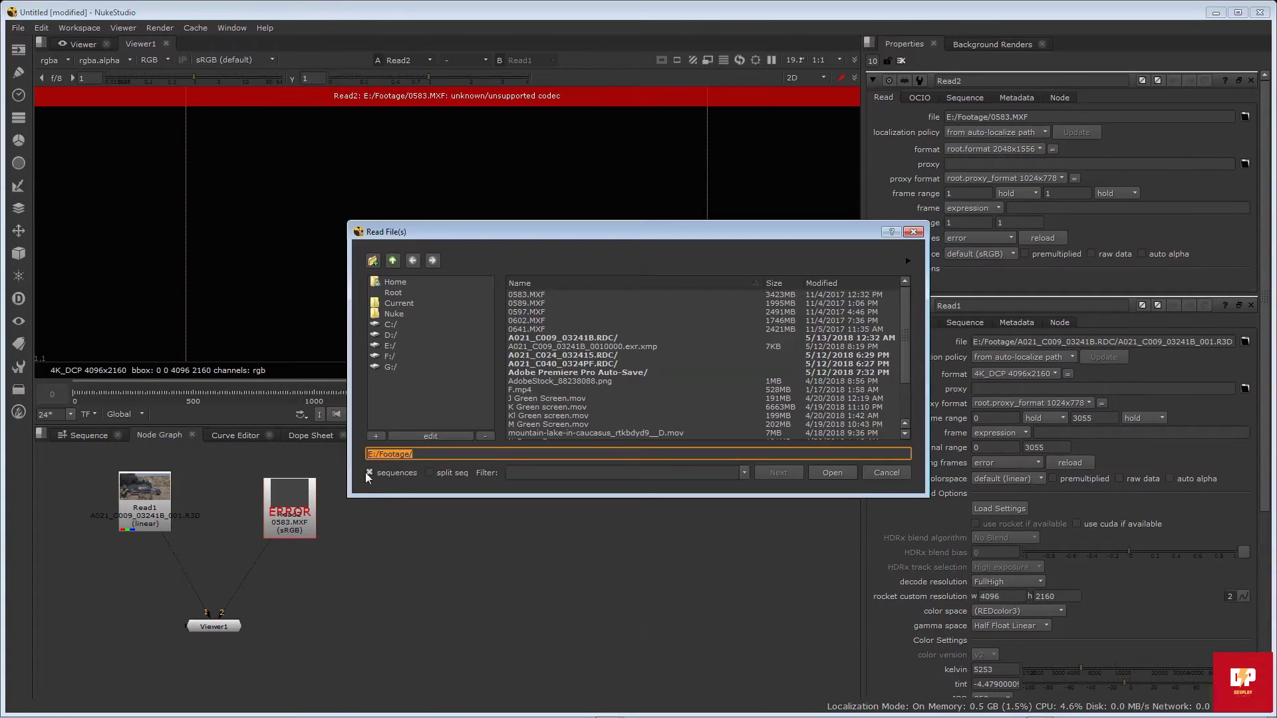
pyautogui.click(563, 398)
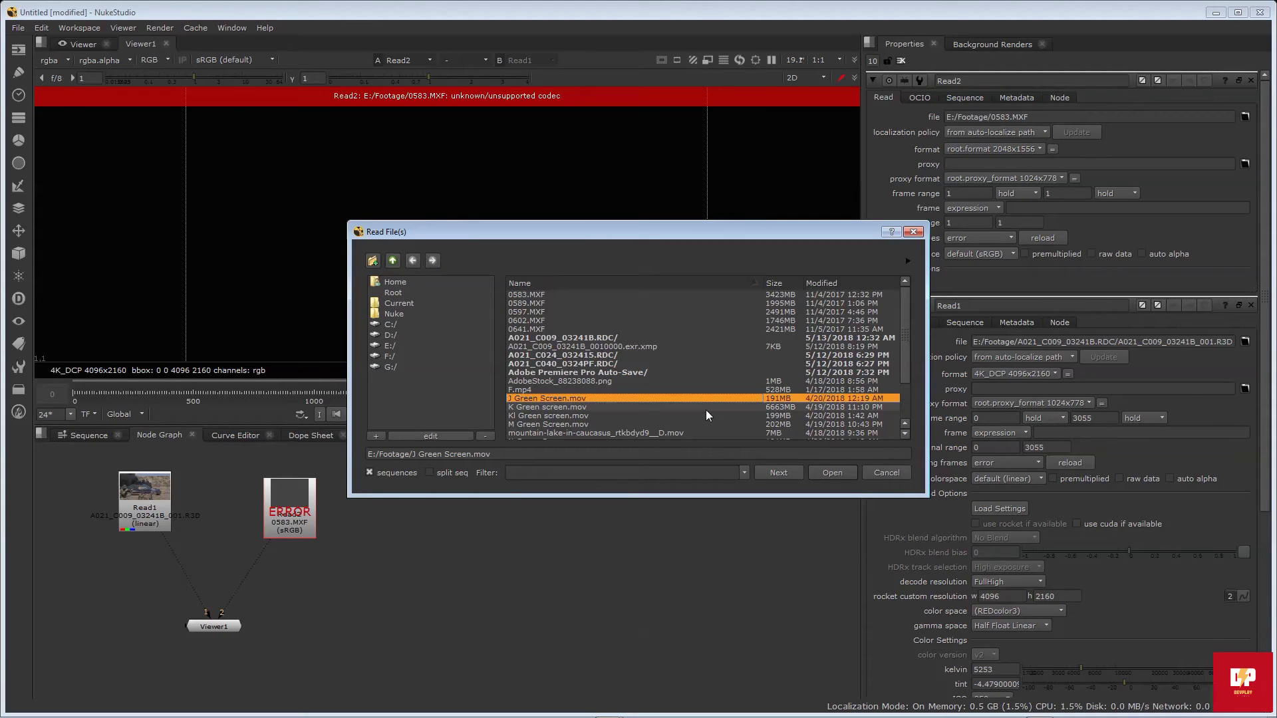
pyautogui.press('Return')
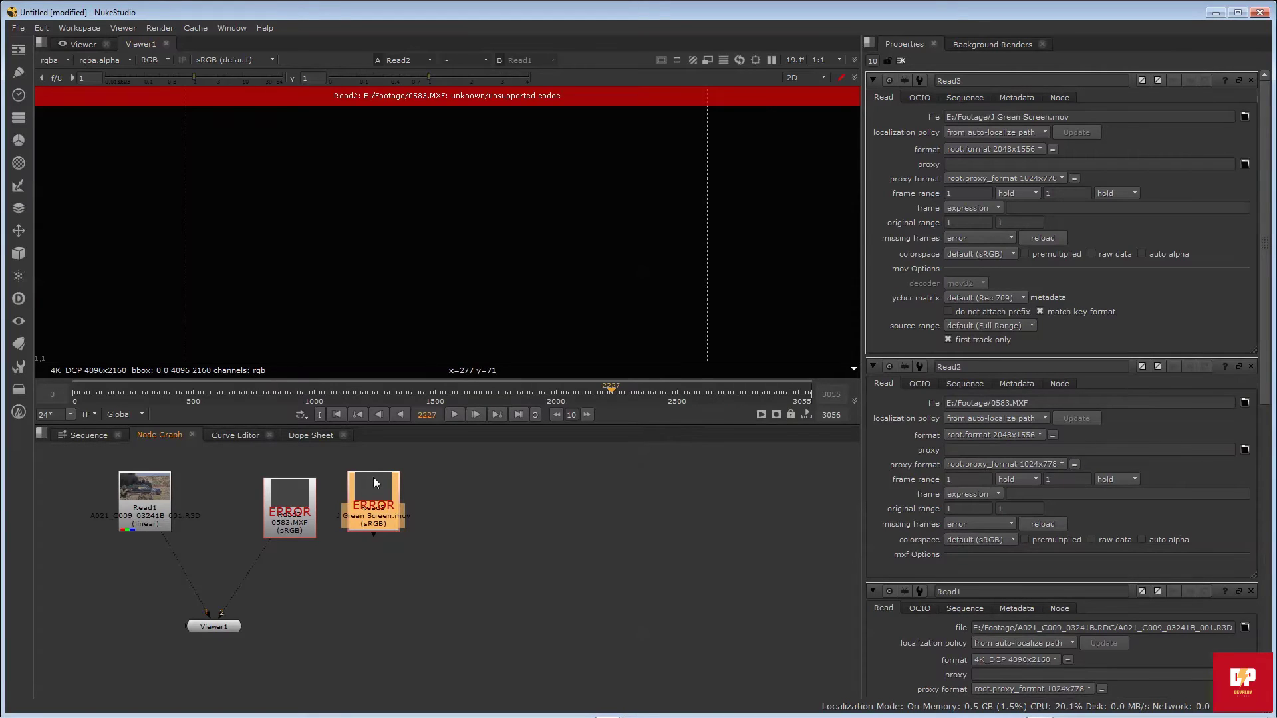
pyautogui.press('3')
pyautogui.moveTo(376, 506); pyautogui.dragTo(420, 512)
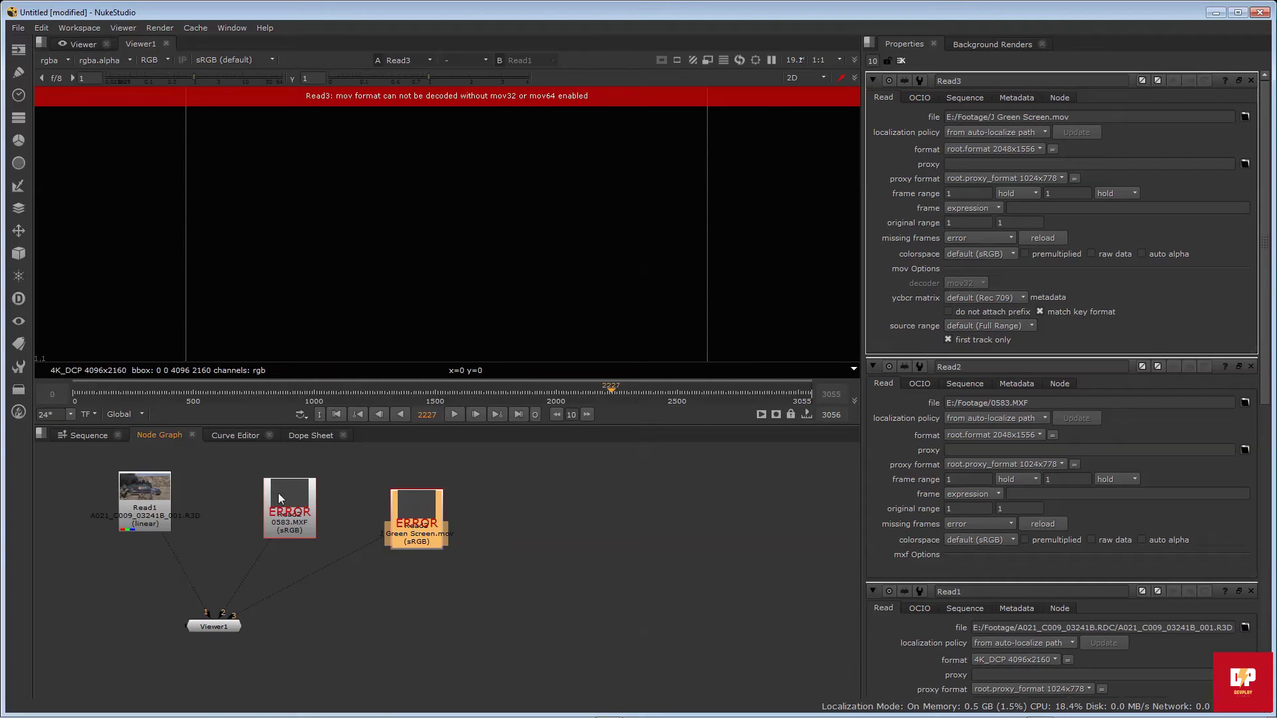
# Move the three Read nodes closer together in a row above the Viewer node
pyautogui.moveTo(292, 497); pyautogui.dragTo(240, 488)
pyautogui.moveTo(140, 492); pyautogui.dragTo(107, 489)
pyautogui.moveTo(232, 495); pyautogui.dragTo(171, 492)
pyautogui.moveTo(408, 510); pyautogui.dragTo(259, 494)
# Add a fourth Read node that loads the M Green Screen###.exr sequence from the M folder inside OpenEXR Green Screen
pyautogui.click(361, 495)
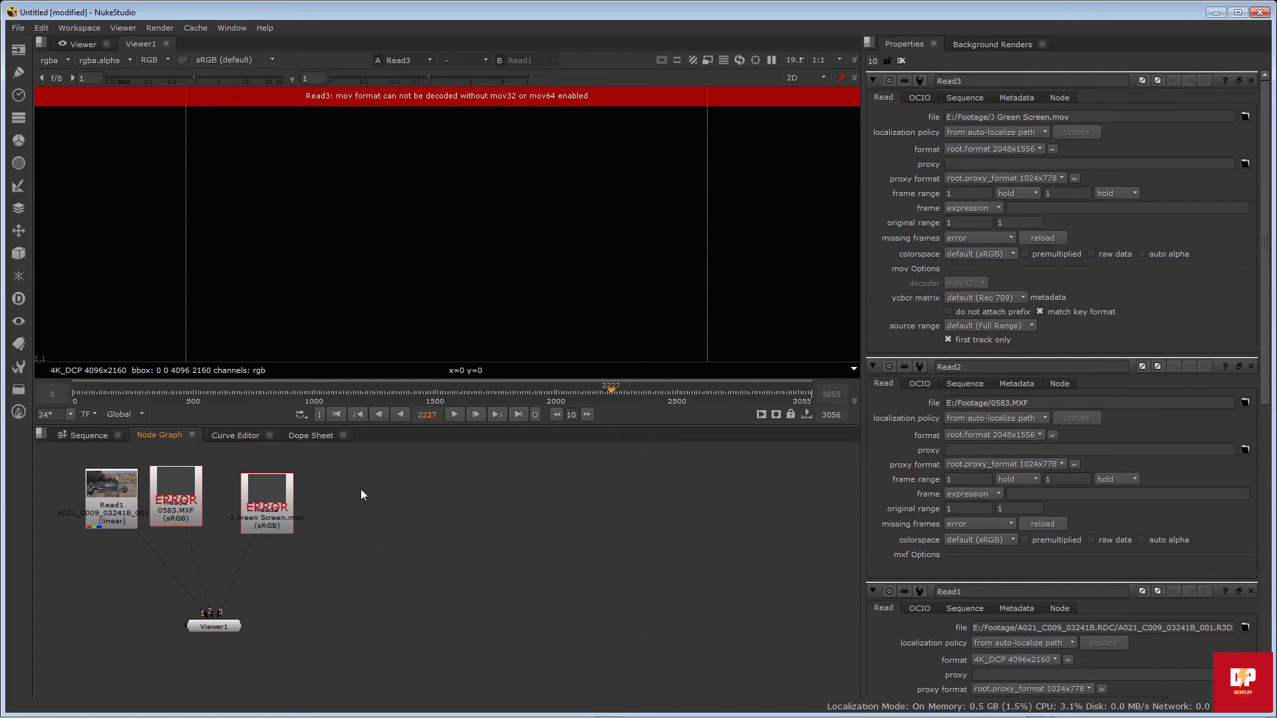
pyautogui.press('Tab')
pyautogui.press('Return')
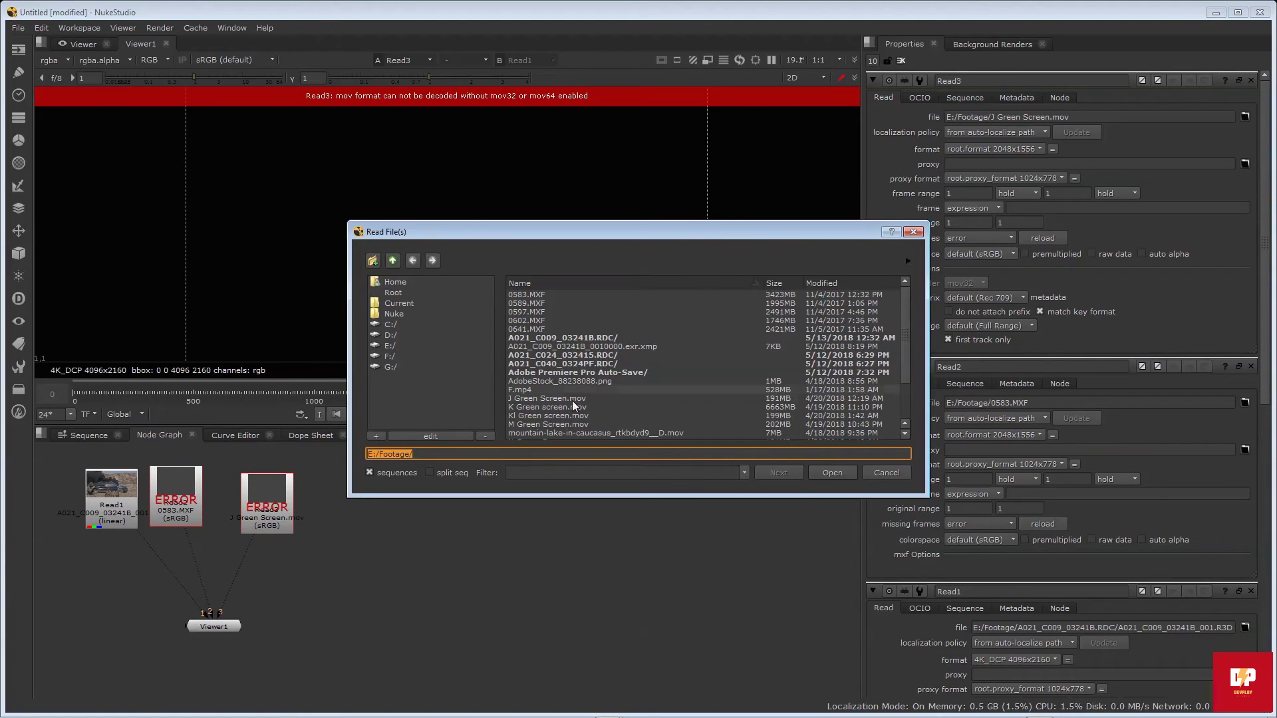
pyautogui.doubleClick(568, 373)
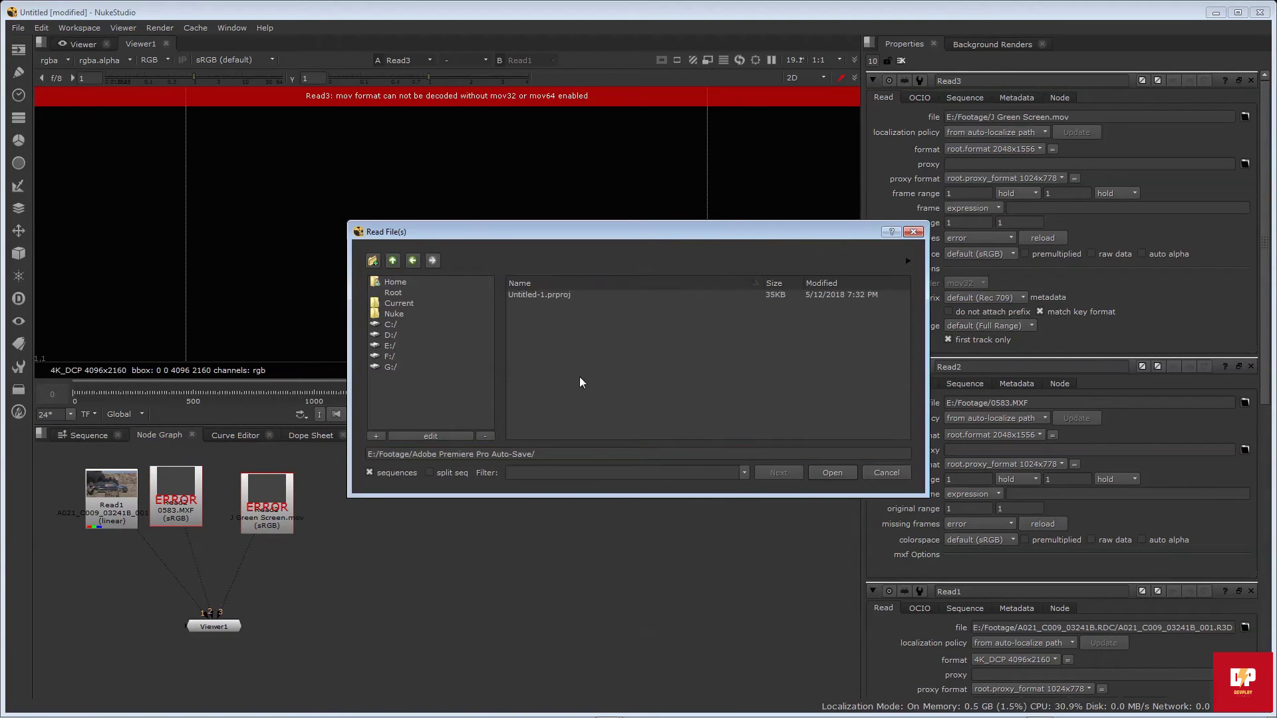
pyautogui.click(393, 260)
pyautogui.doubleClick(561, 407)
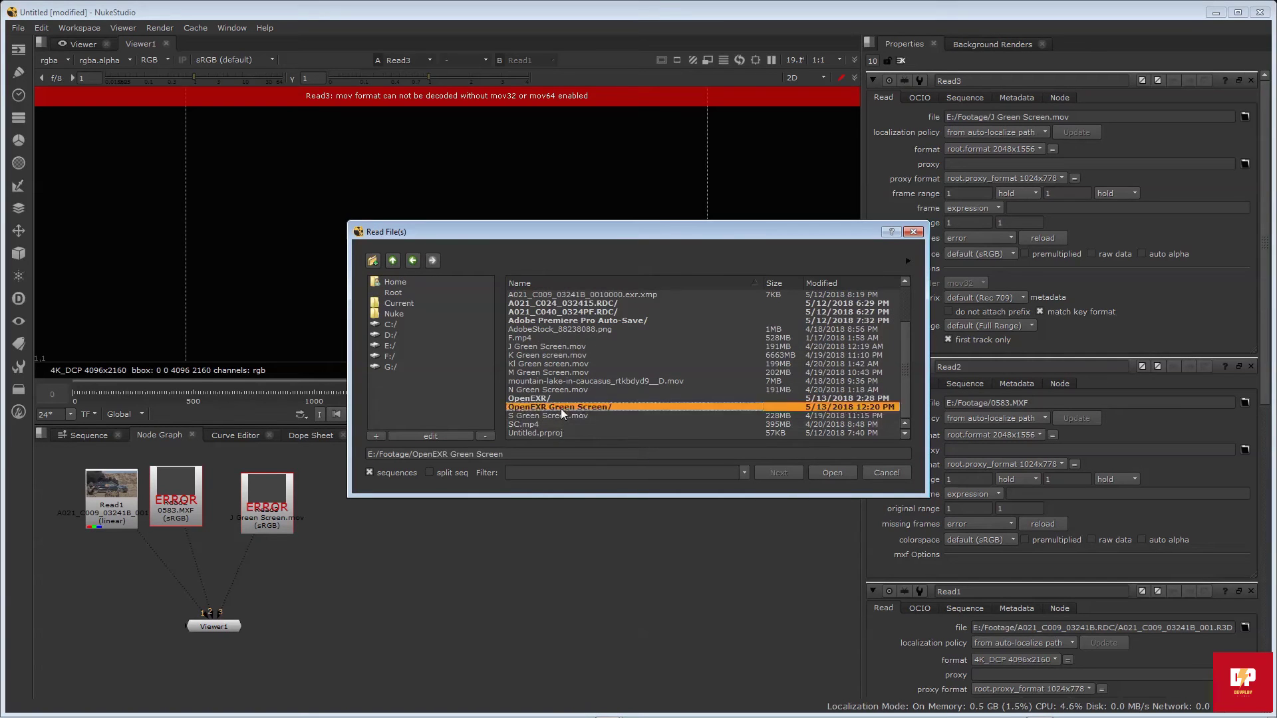
pyautogui.doubleClick(524, 302)
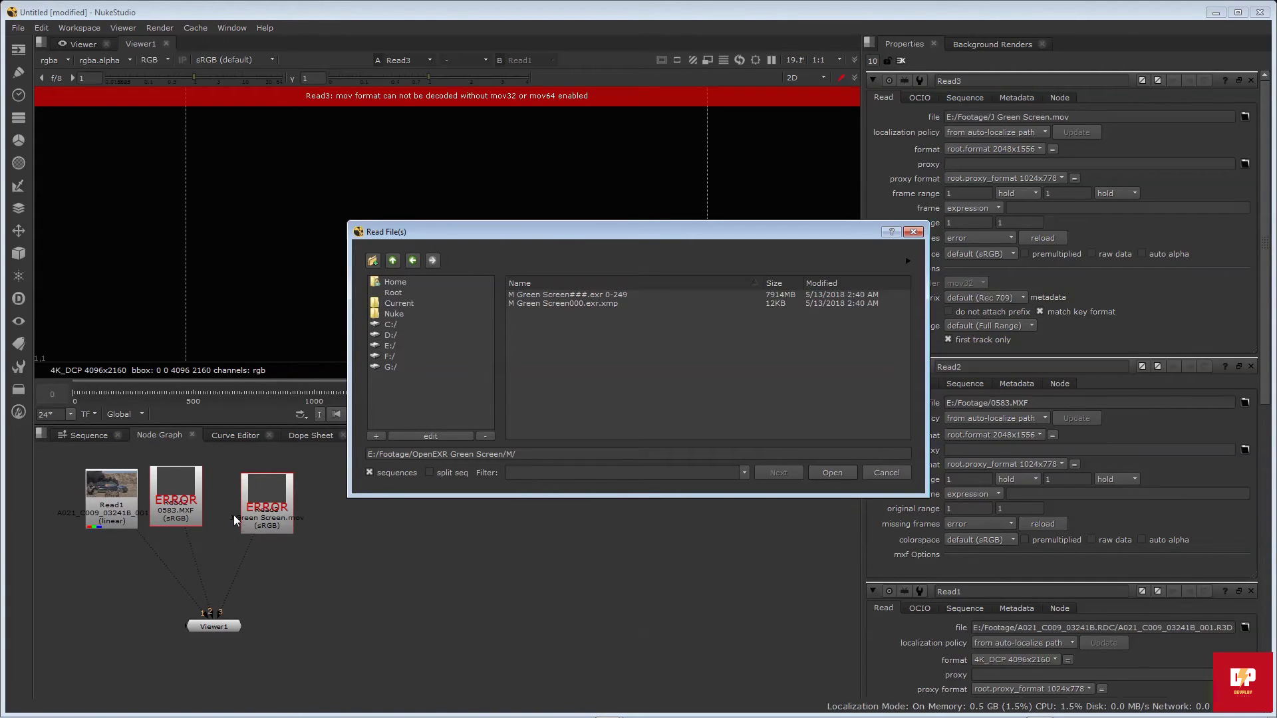
pyautogui.click(536, 297)
pyautogui.click(827, 474)
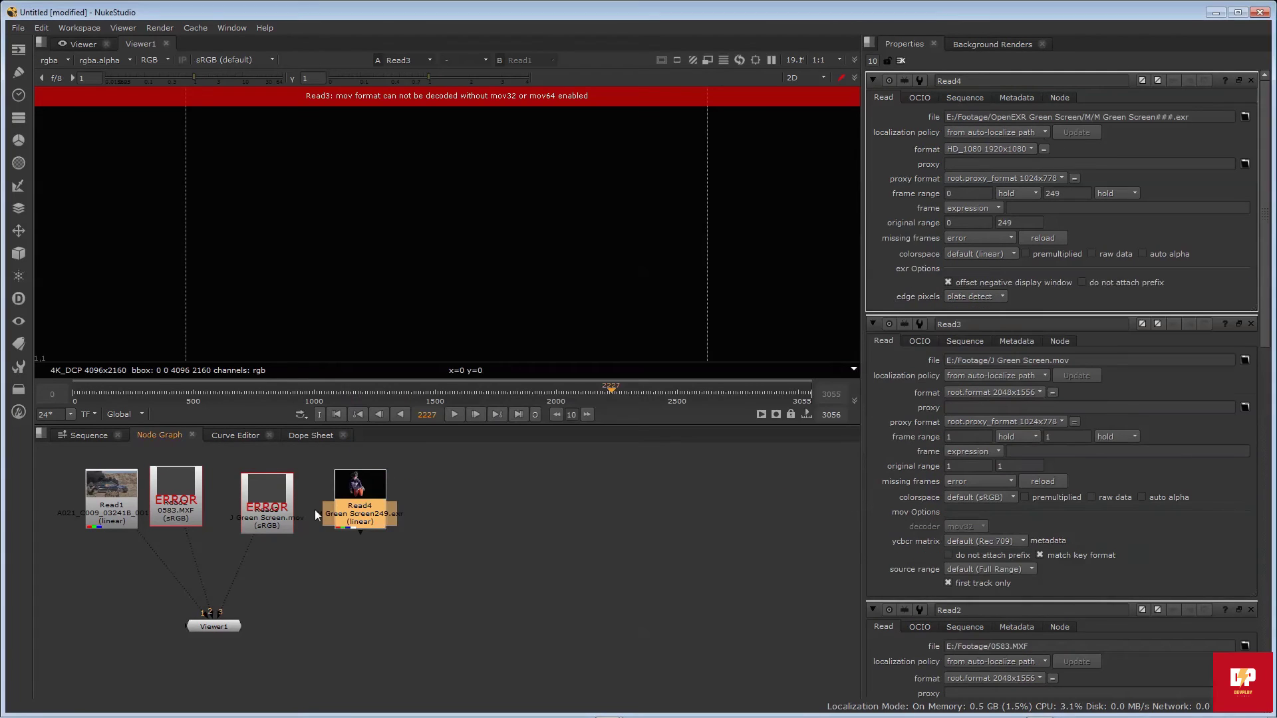
# Adjust the position of the EXR sequence's Read node beside the MOV clip's node
pyautogui.click(337, 505)
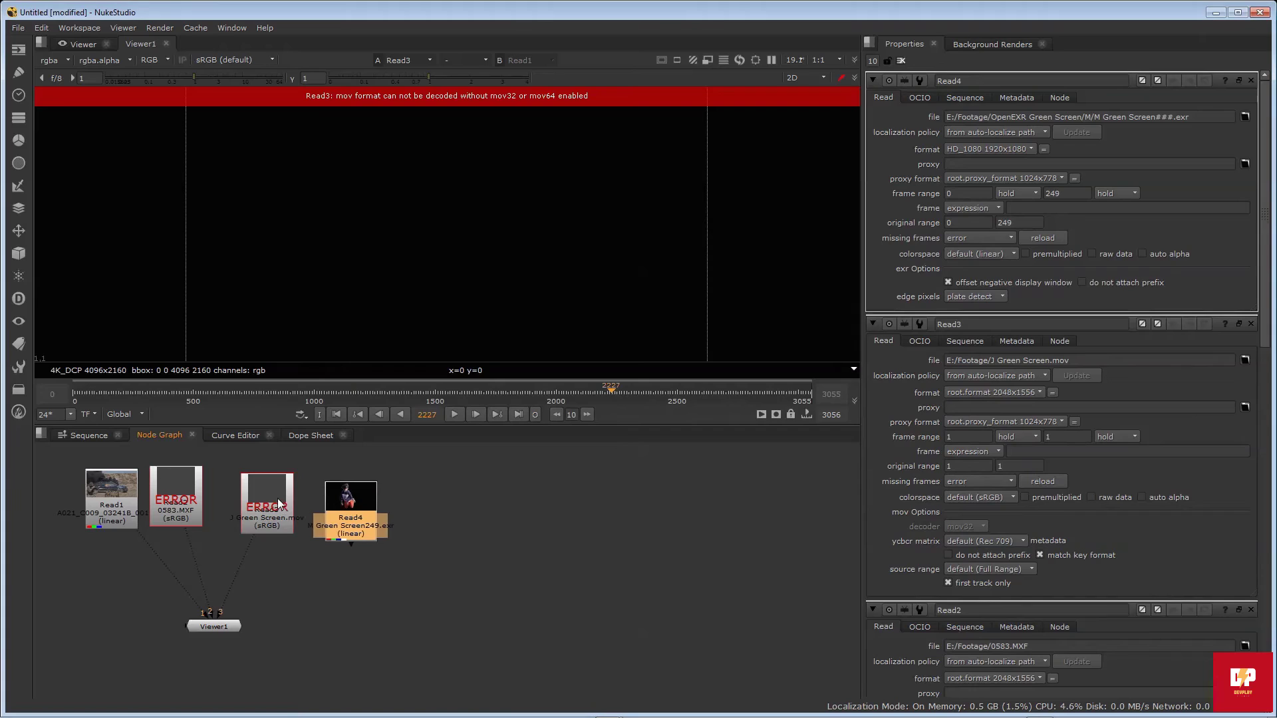
pyautogui.click(281, 528)
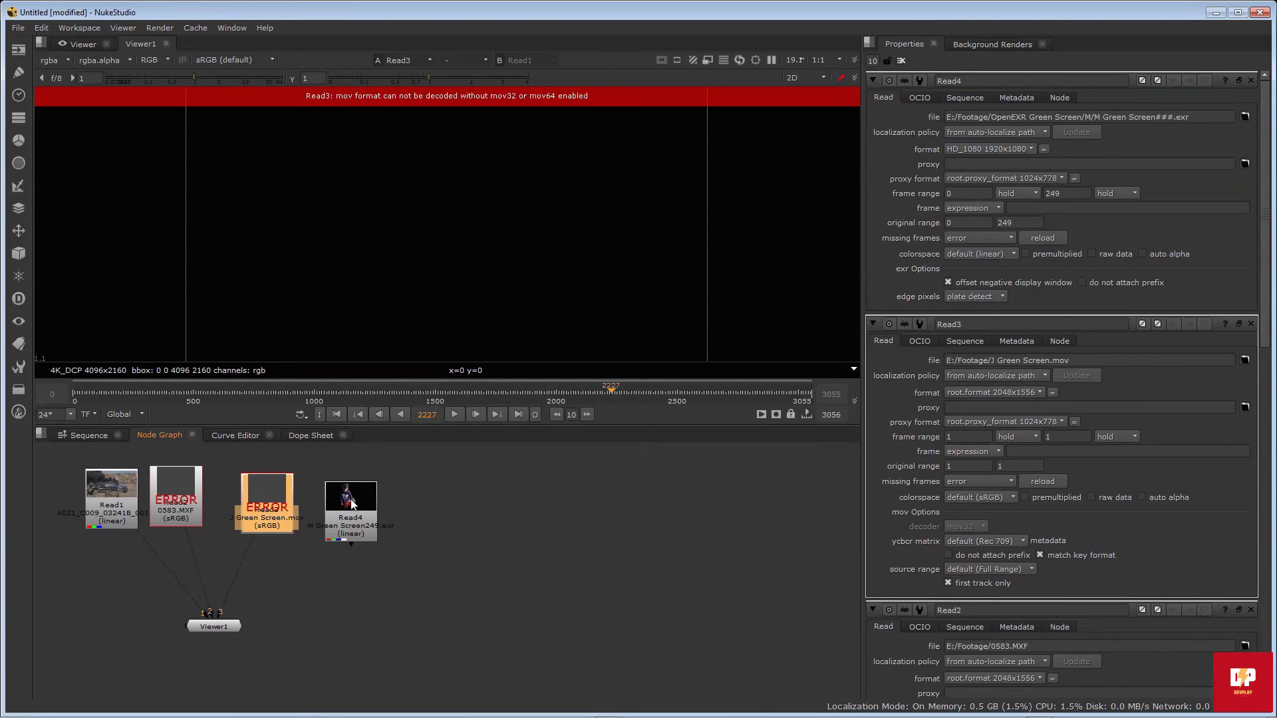
pyautogui.moveTo(351, 516); pyautogui.dragTo(391, 513)
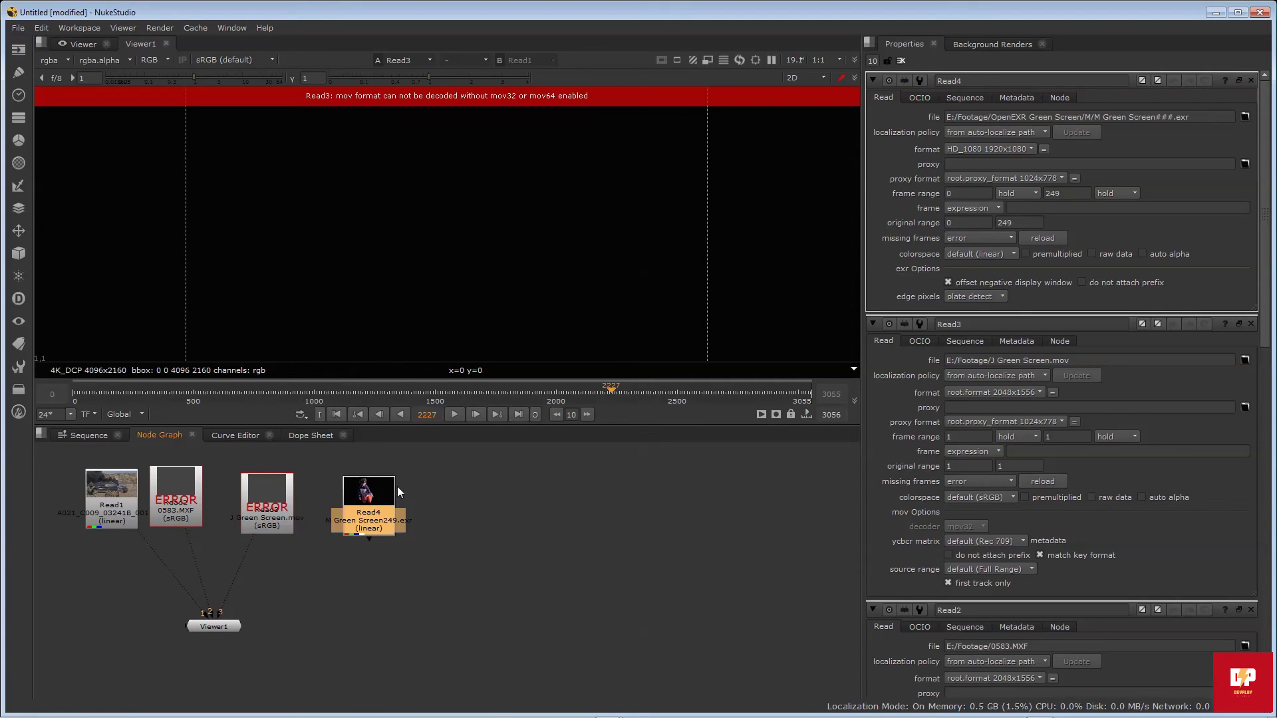
# Minimize the compositing window and its console window to show the desktop
pyautogui.click(1214, 14)
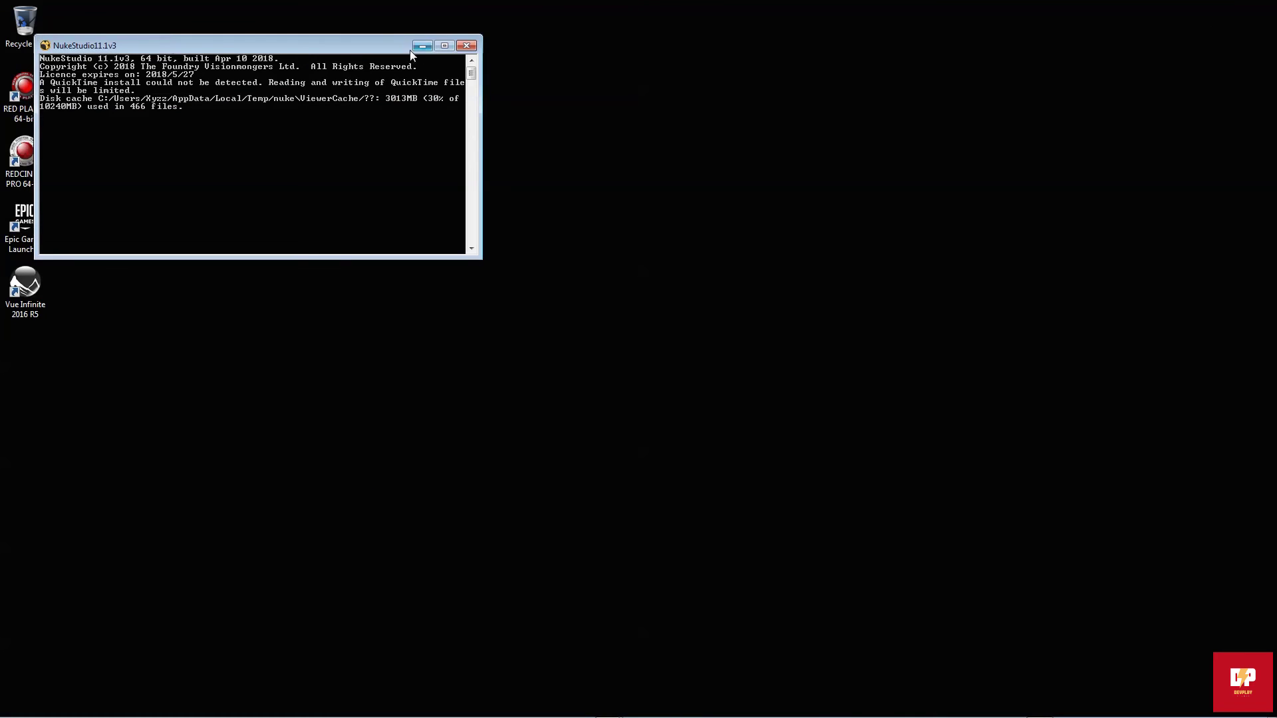
pyautogui.click(421, 46)
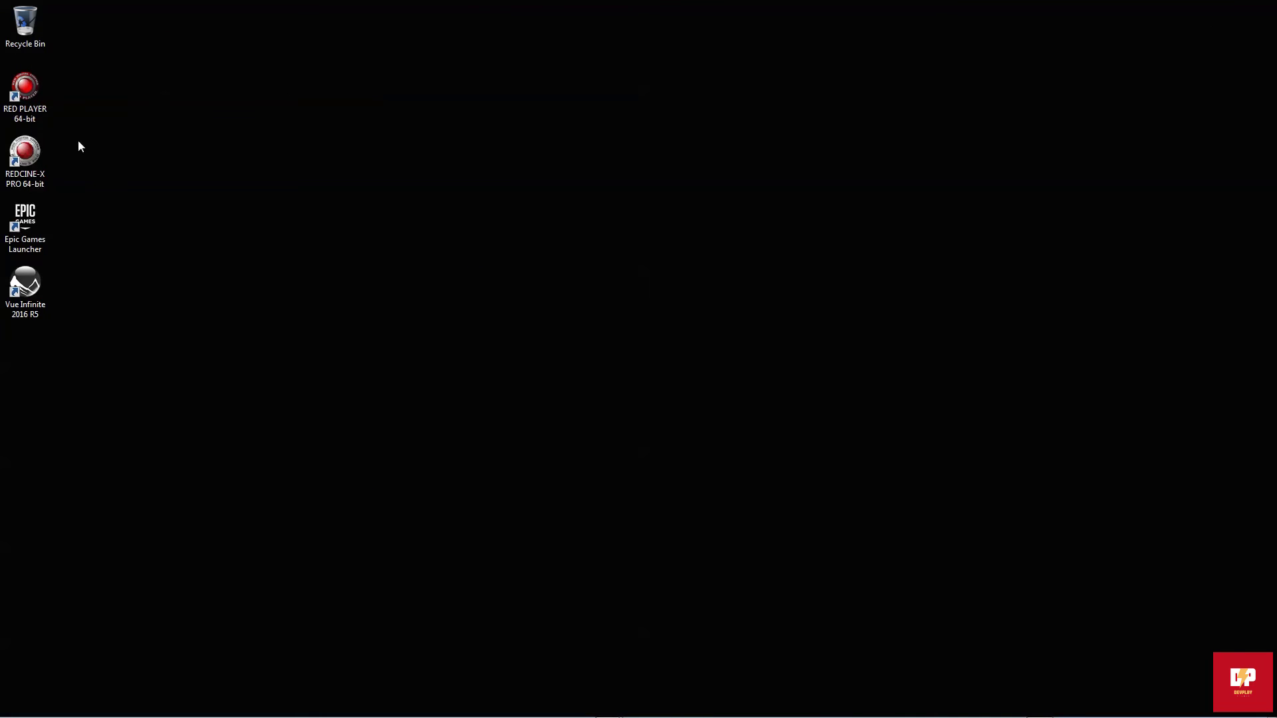
# Launch REDCINE-X PRO and add clip A021_C040_0324PF from the Footage folder on Local Disk (E:) to Project 01
pyautogui.click(24, 158)
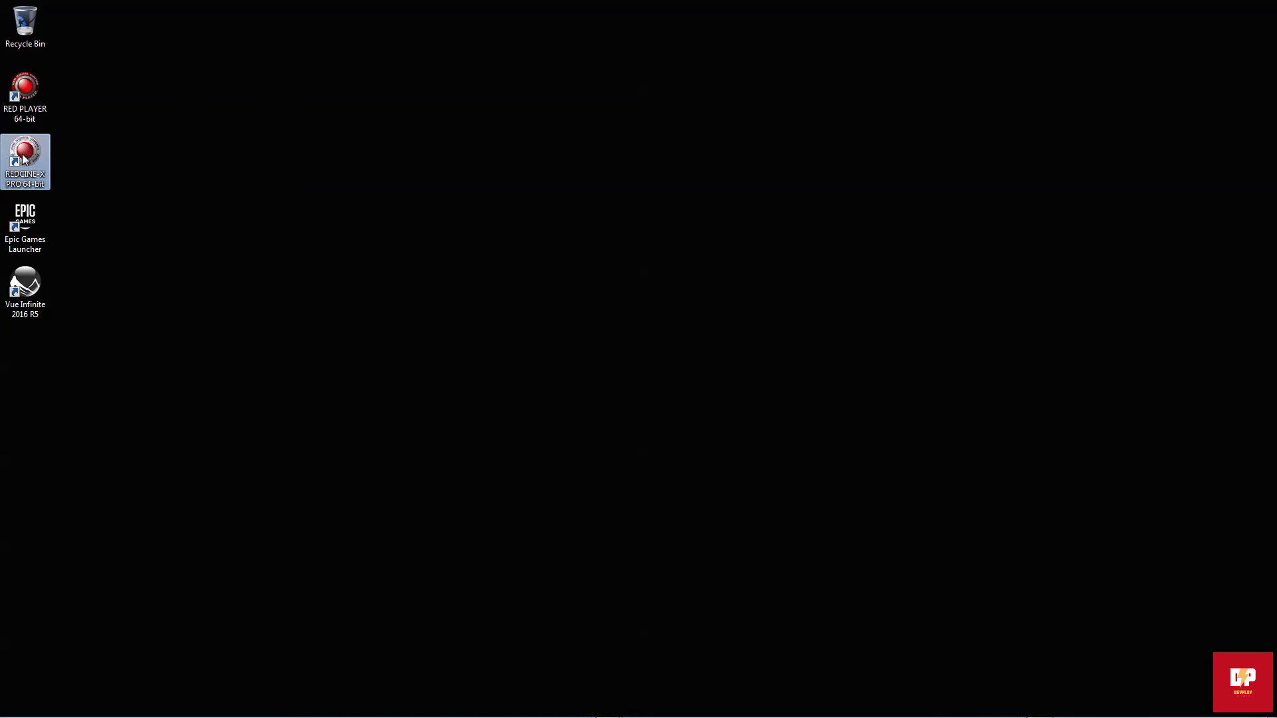
pyautogui.click(287, 237)
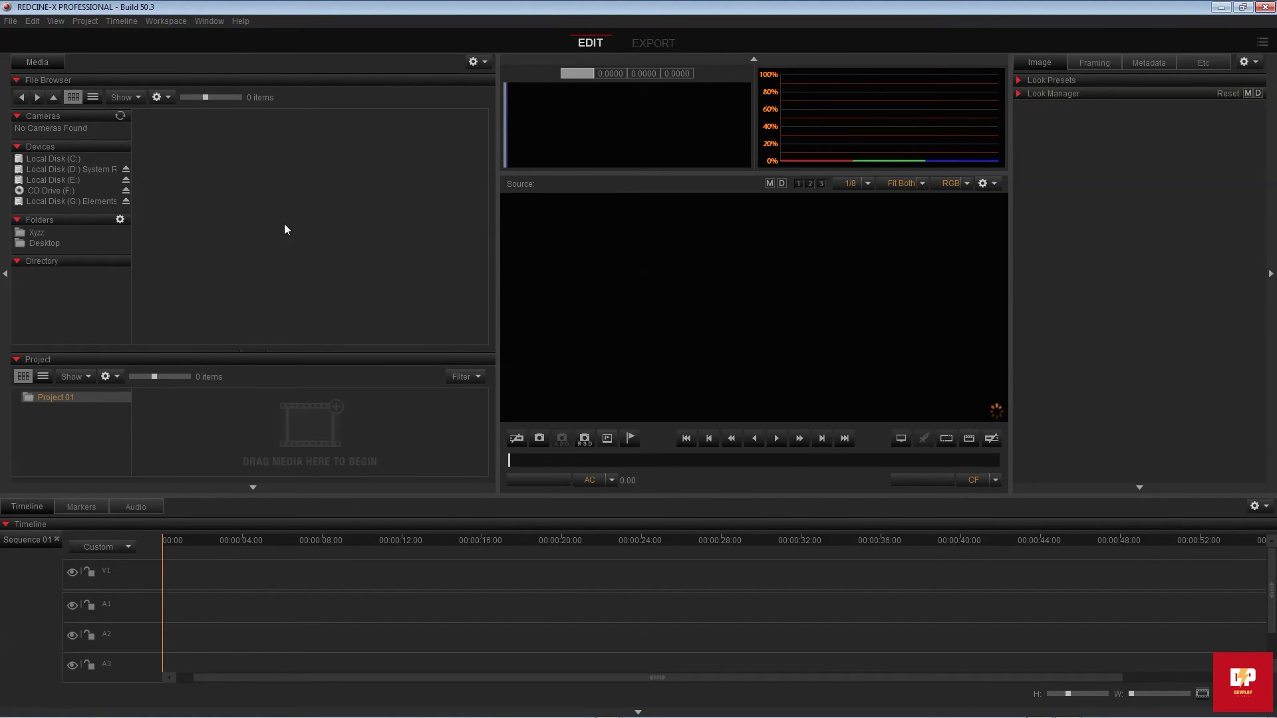
pyautogui.click(73, 179)
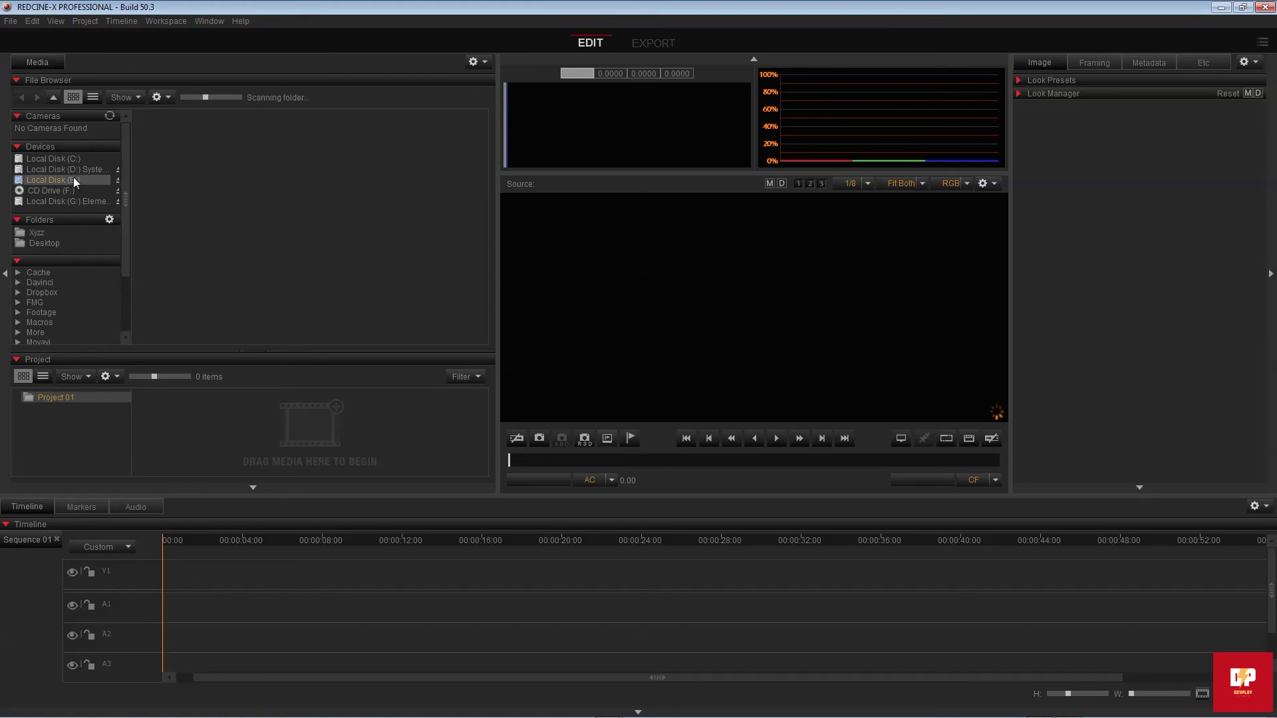
pyautogui.click(42, 313)
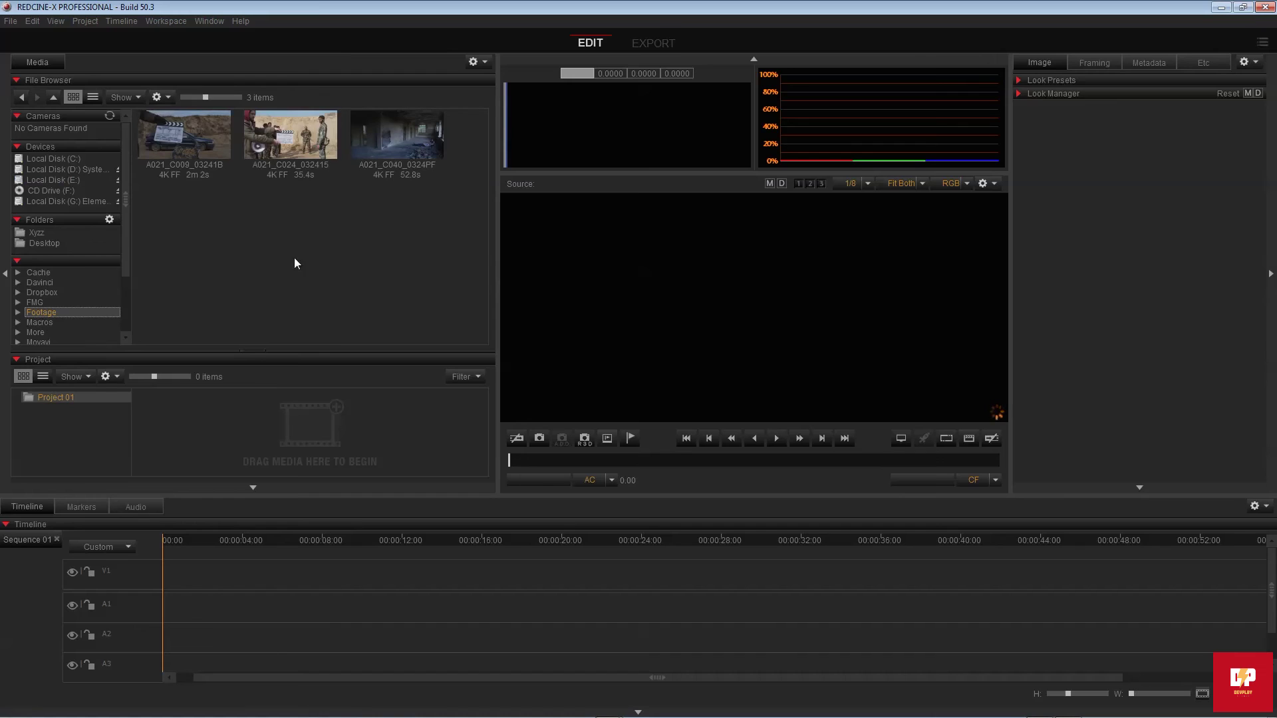
pyautogui.moveTo(409, 143); pyautogui.dragTo(219, 473)
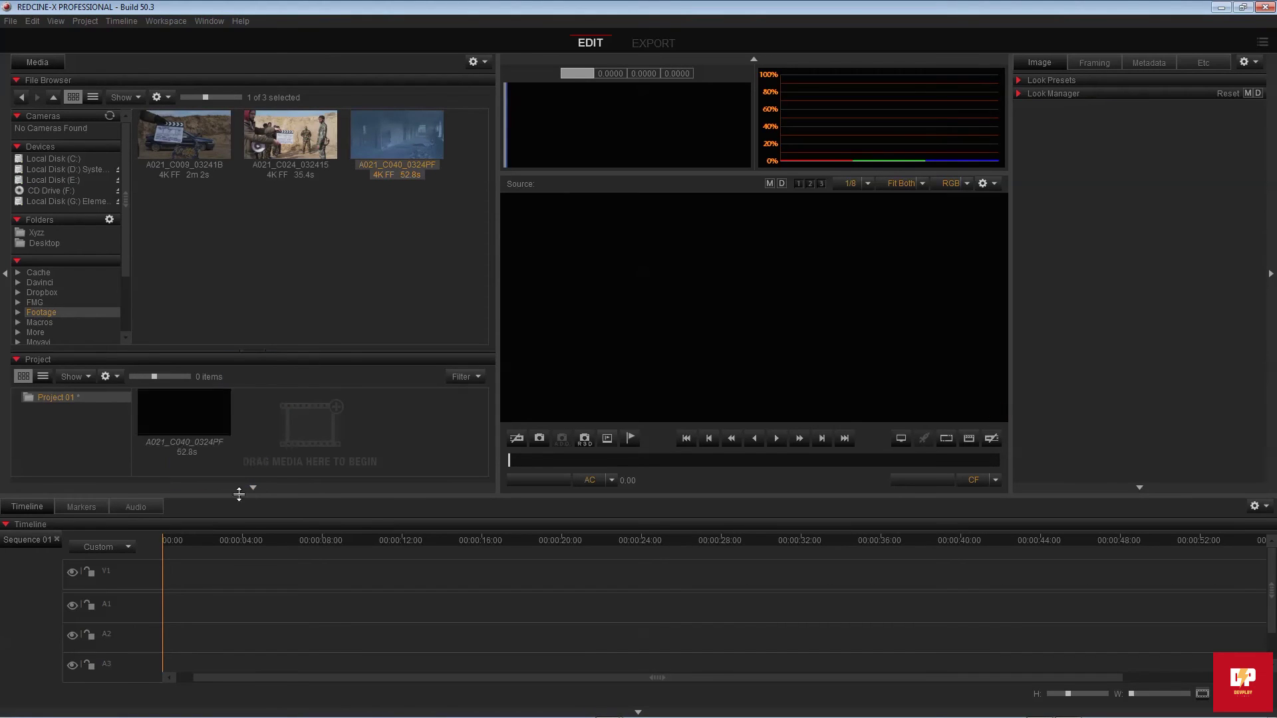
# Load the project's A021_C040_0324PF clip in the viewer and scrub through its footage
pyautogui.click(176, 422)
pyautogui.moveTo(602, 462); pyautogui.dragTo(692, 461)
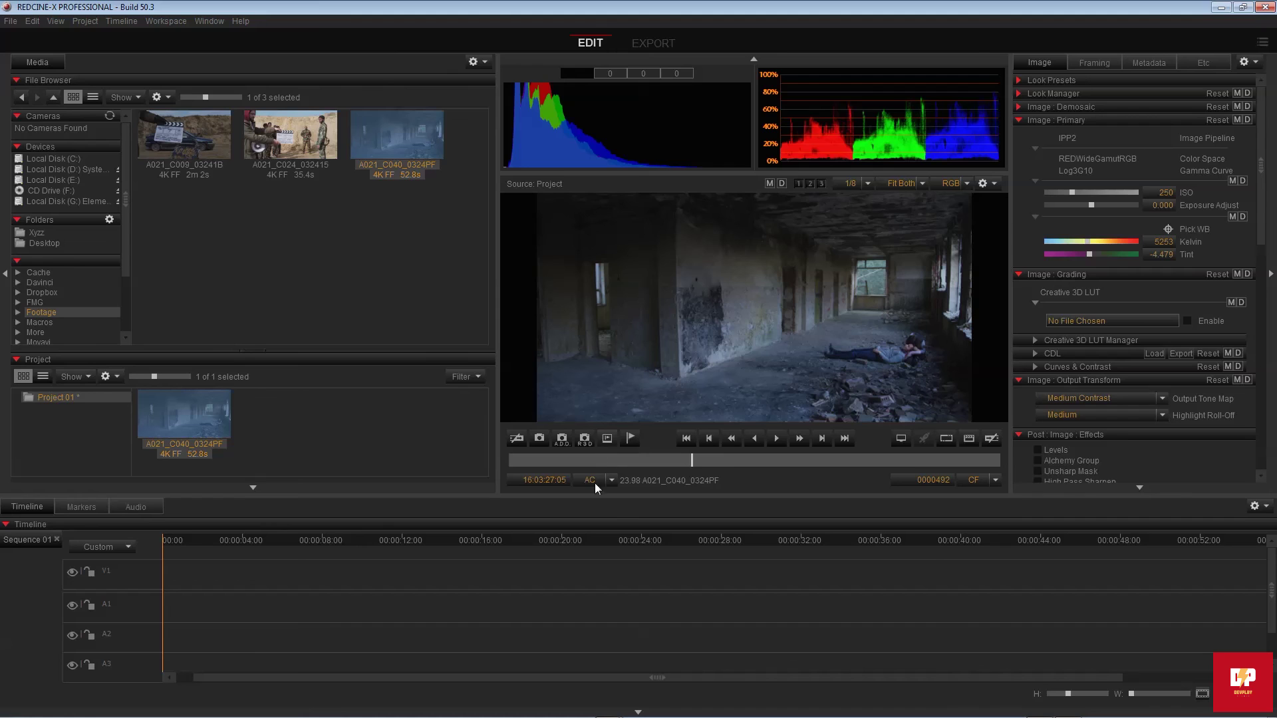
pyautogui.moveTo(687, 458); pyautogui.dragTo(661, 458)
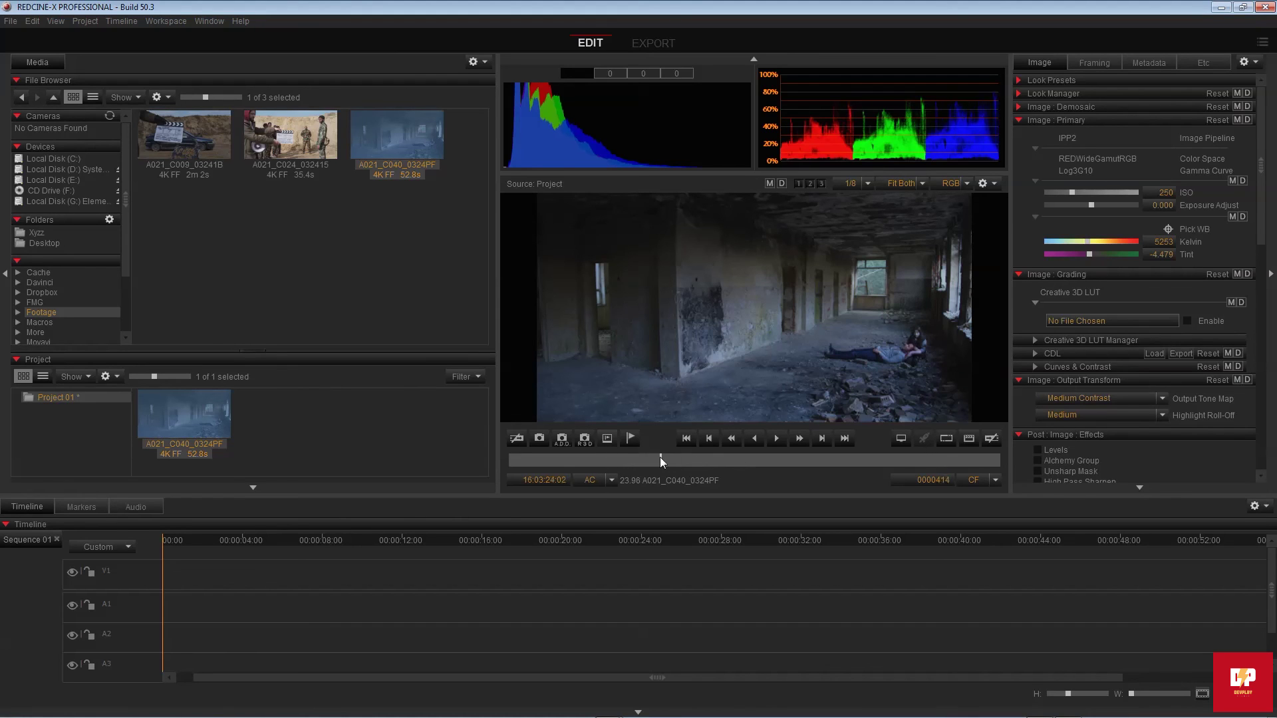
pyautogui.moveTo(637, 460); pyautogui.dragTo(878, 462)
# Trim the A021_C040_0324PF clip with in and out points, placing the out point at about frame 905
pyautogui.click(990, 439)
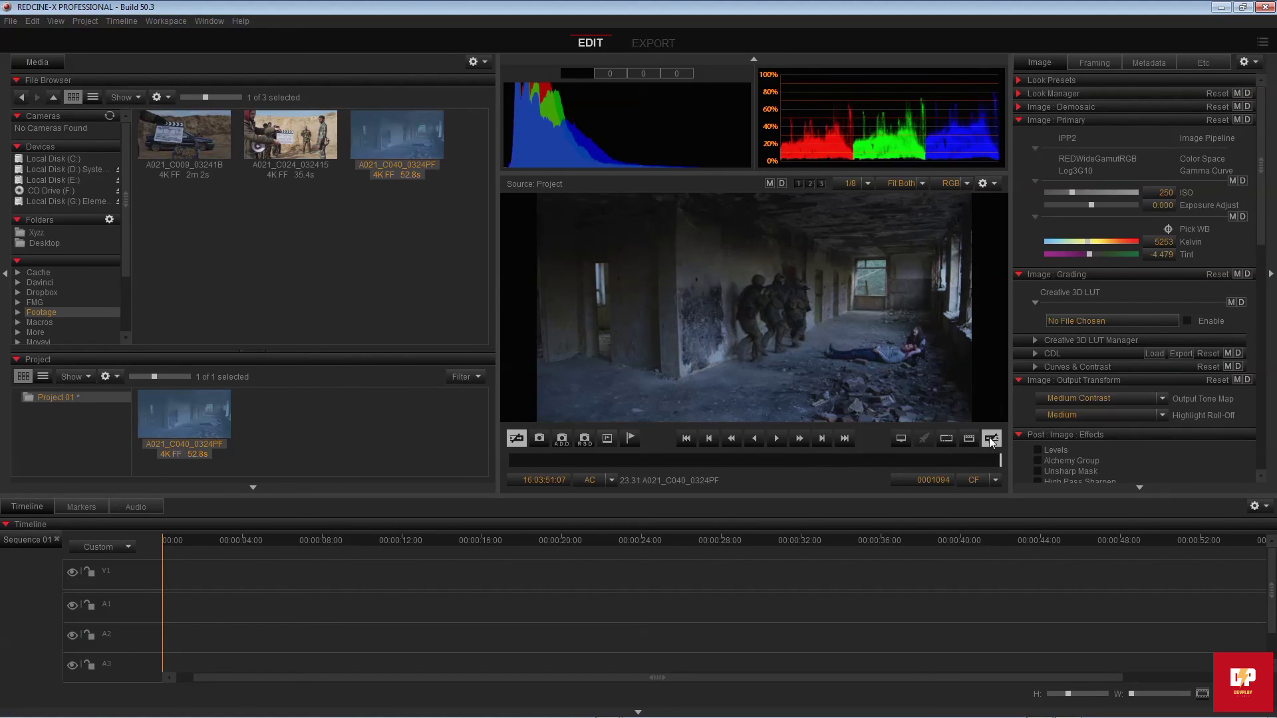
pyautogui.moveTo(540, 462); pyautogui.dragTo(866, 465)
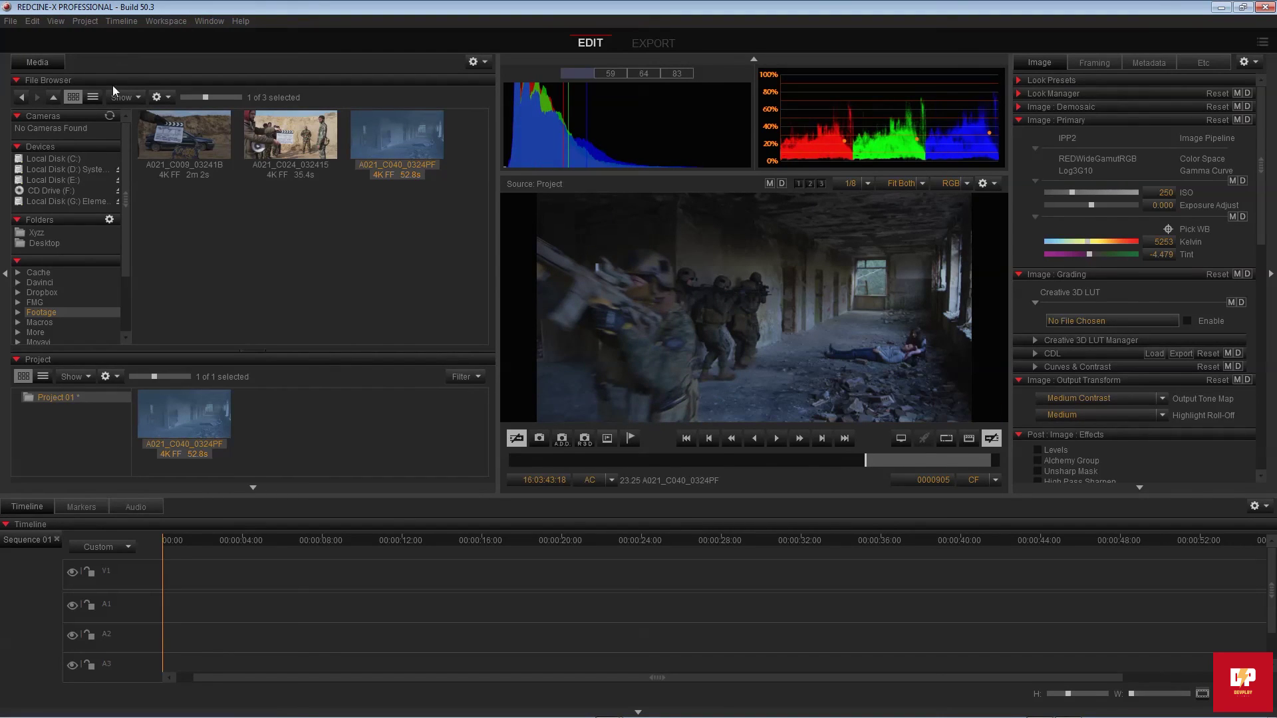
# Close REDCINE-X PRO, discarding the project changes, and switch back to the NukeStudio window
pyautogui.click(1267, 8)
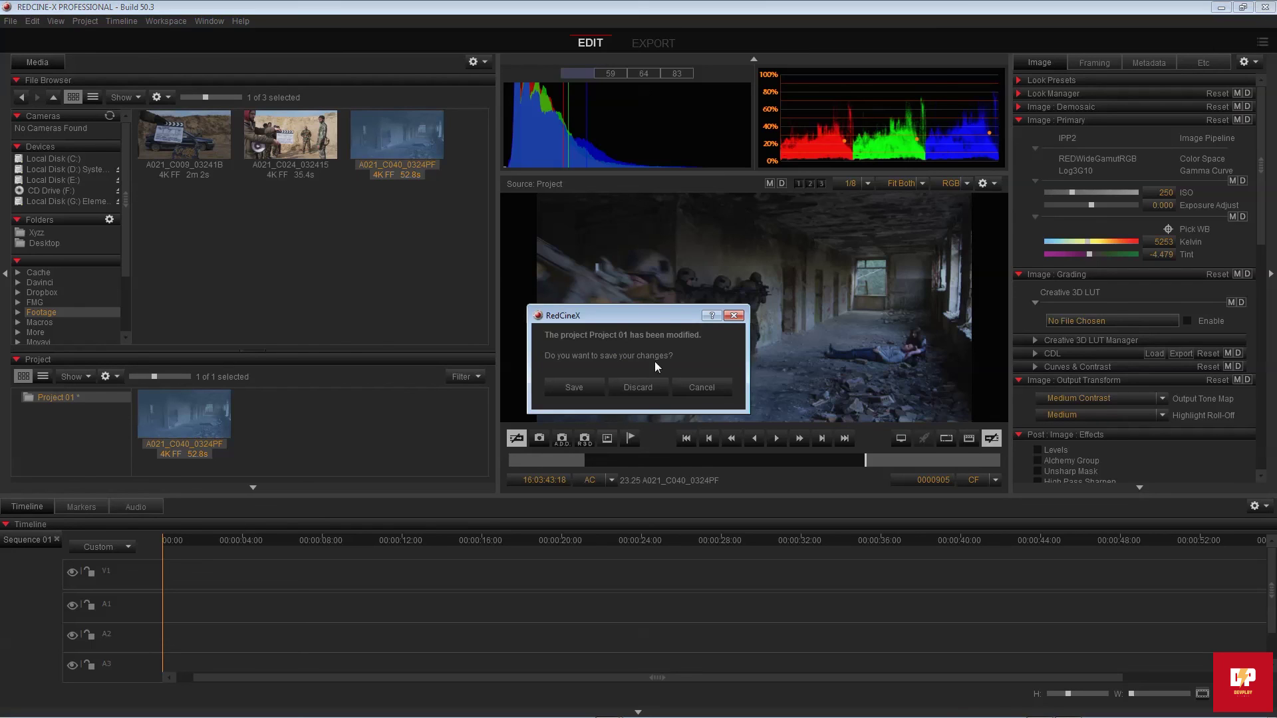
pyautogui.click(636, 385)
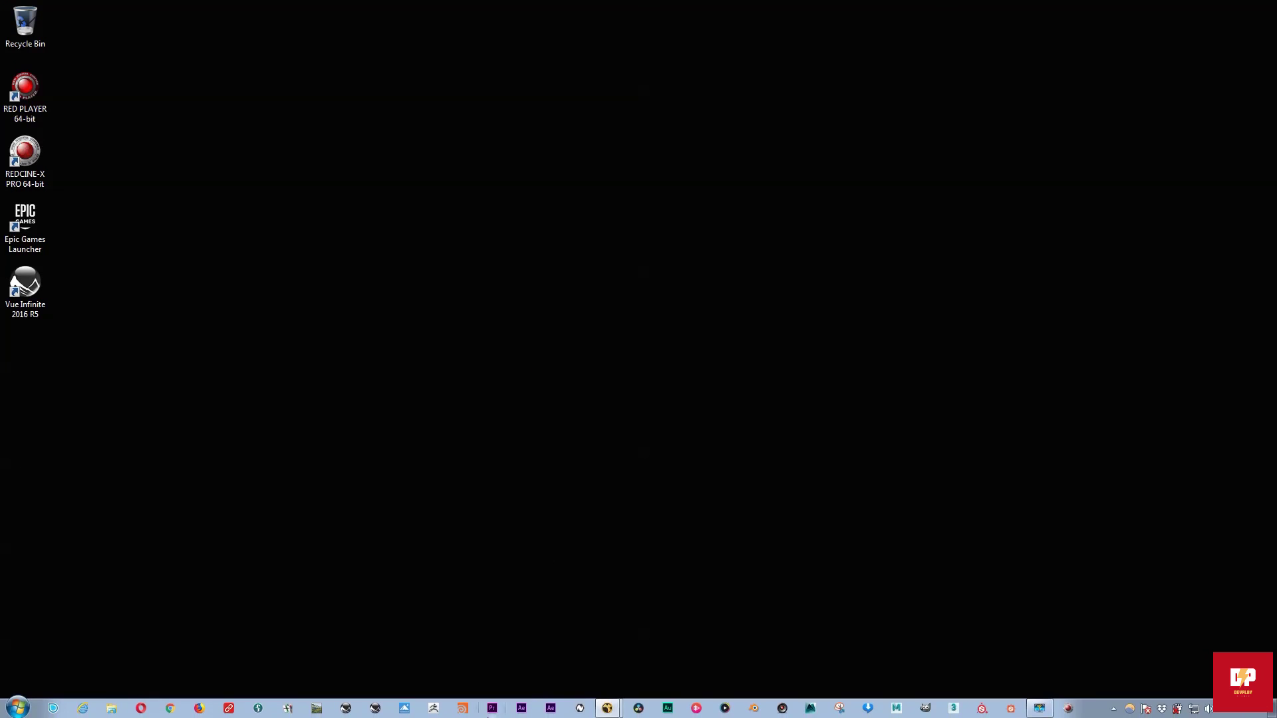
pyautogui.moveTo(607, 708)
pyautogui.click(620, 660)
pyautogui.moveTo(623, 712)
pyautogui.click(639, 673)
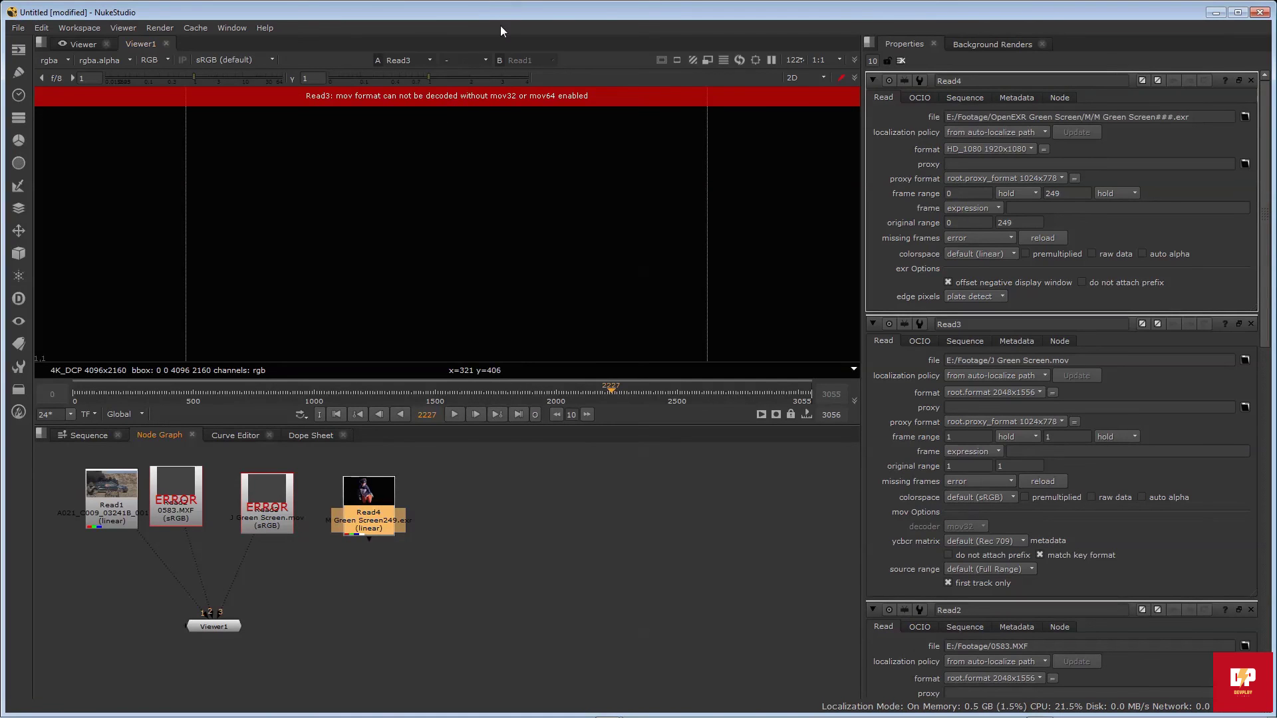
# Respace the MXF and MOV Read nodes above the Viewer, leaving a wider gap before the EXR sequence's node
pyautogui.moveTo(200, 505); pyautogui.dragTo(425, 493)
pyautogui.click(322, 497)
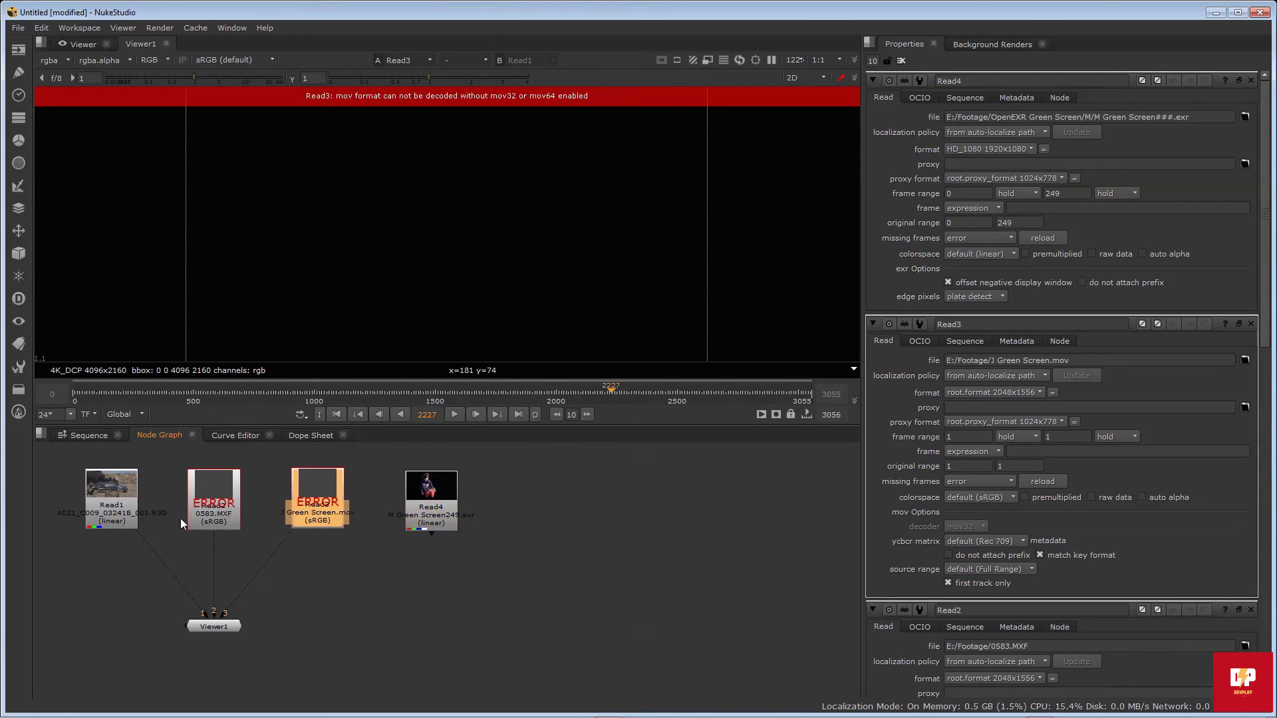
pyautogui.moveTo(196, 484); pyautogui.dragTo(190, 481)
pyautogui.moveTo(323, 497); pyautogui.dragTo(301, 499)
pyautogui.click(222, 480)
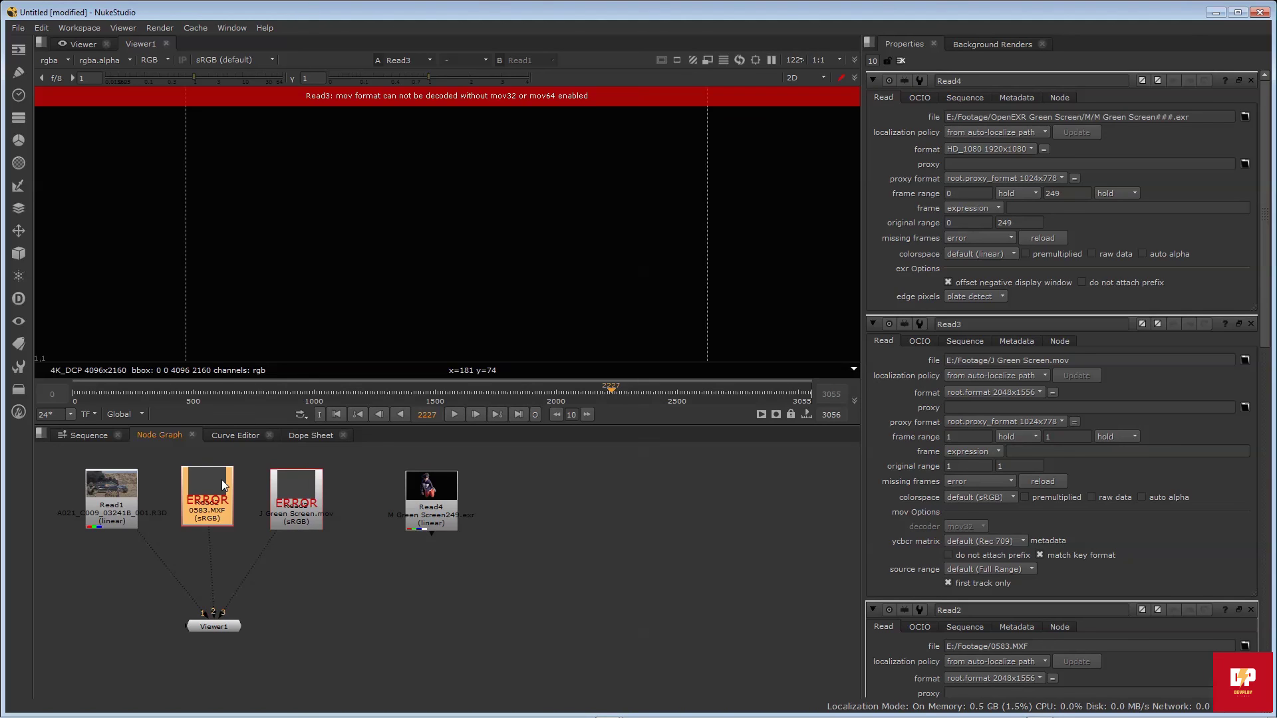
# Open the properties of the R3D clip's Read node
pyautogui.click(116, 491)
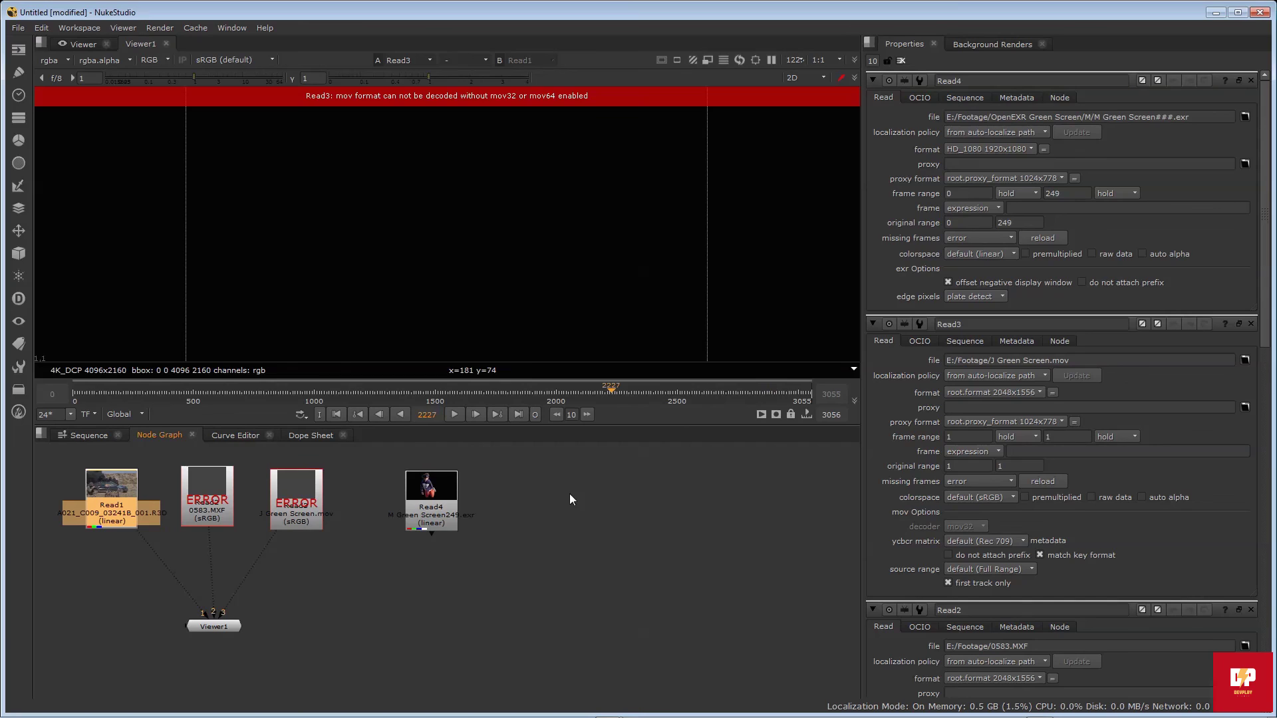
pyautogui.doubleClick(118, 492)
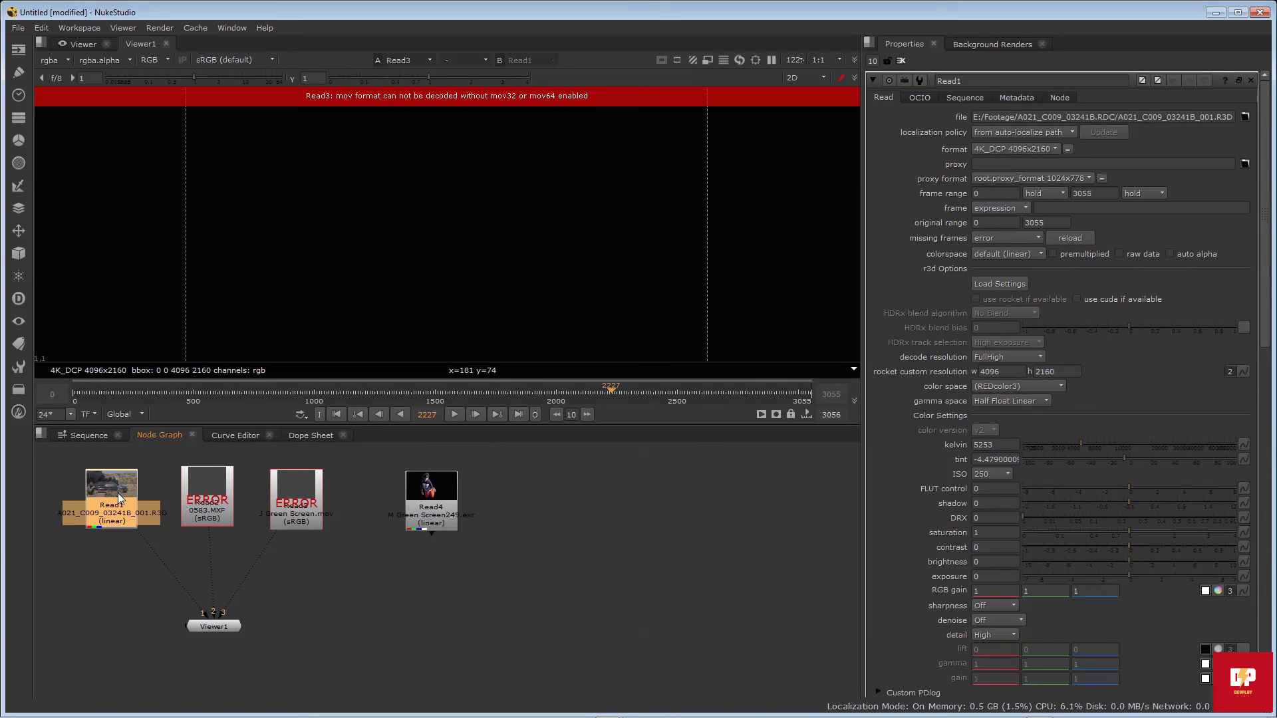